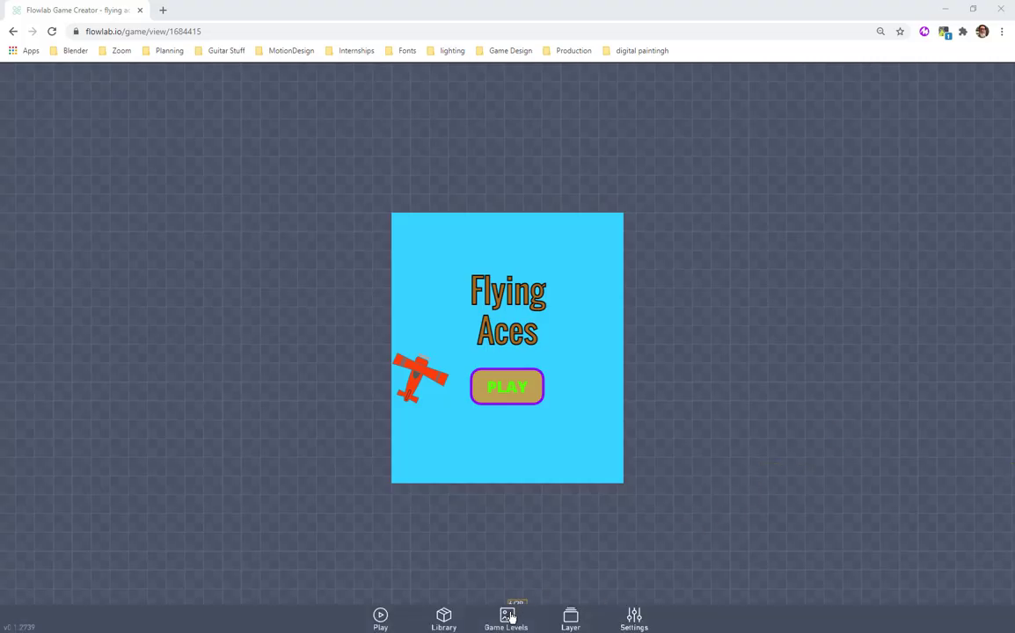
Switch to the green gameplay level and move the blue enemy plane slightly down.
click(508, 615)
click(519, 454)
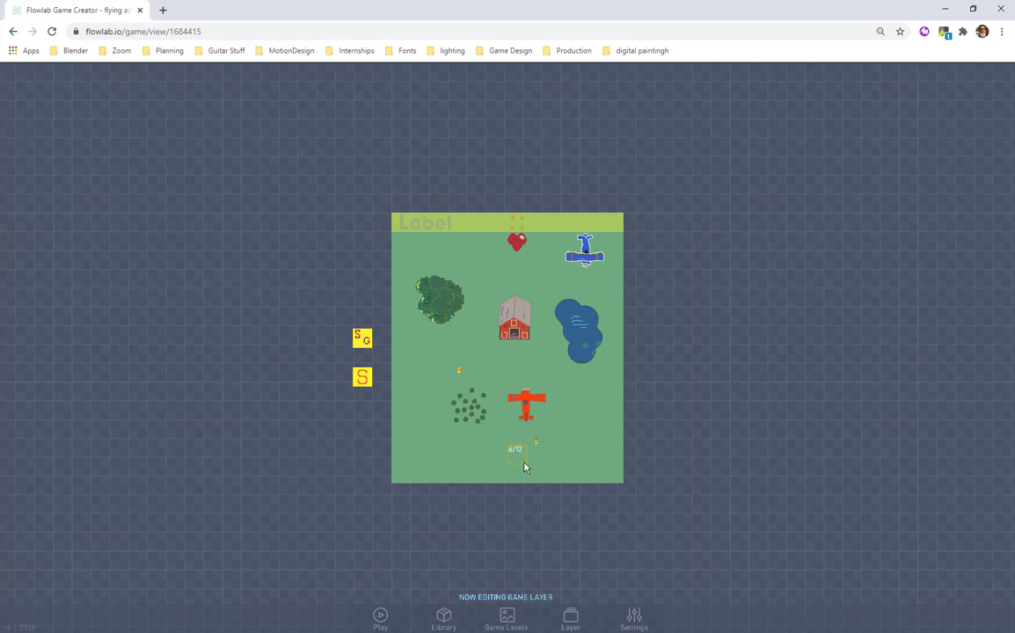
mouse_move(585, 268)
mouse_down()
mouse_move(576, 305)
mouse_move(582, 285)
mouse_up()
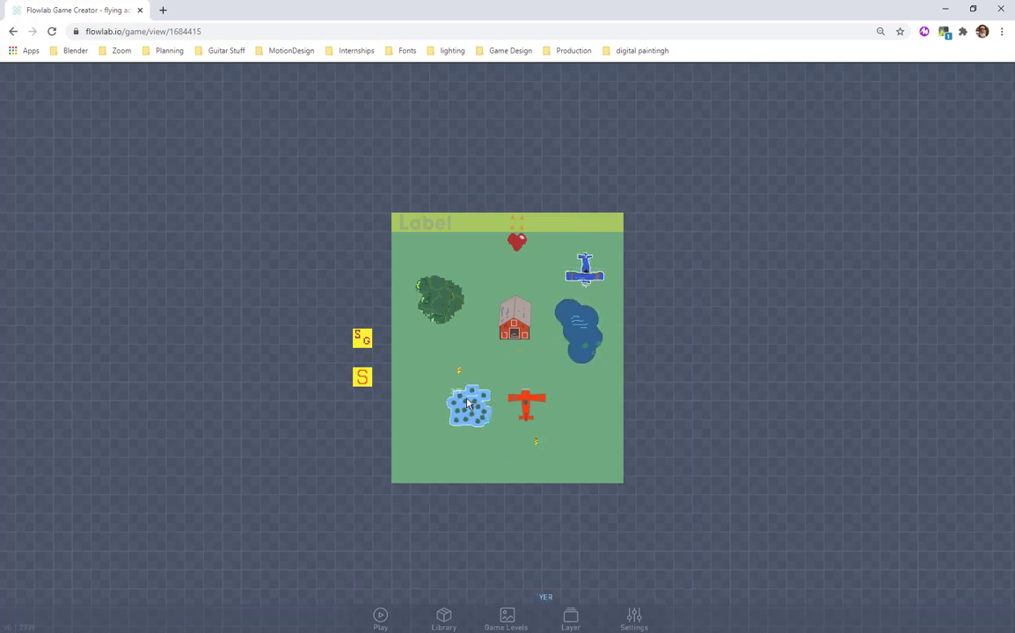
Open the EnemyMovement bundle in the blue enemy plane's behaviors.
click(581, 280)
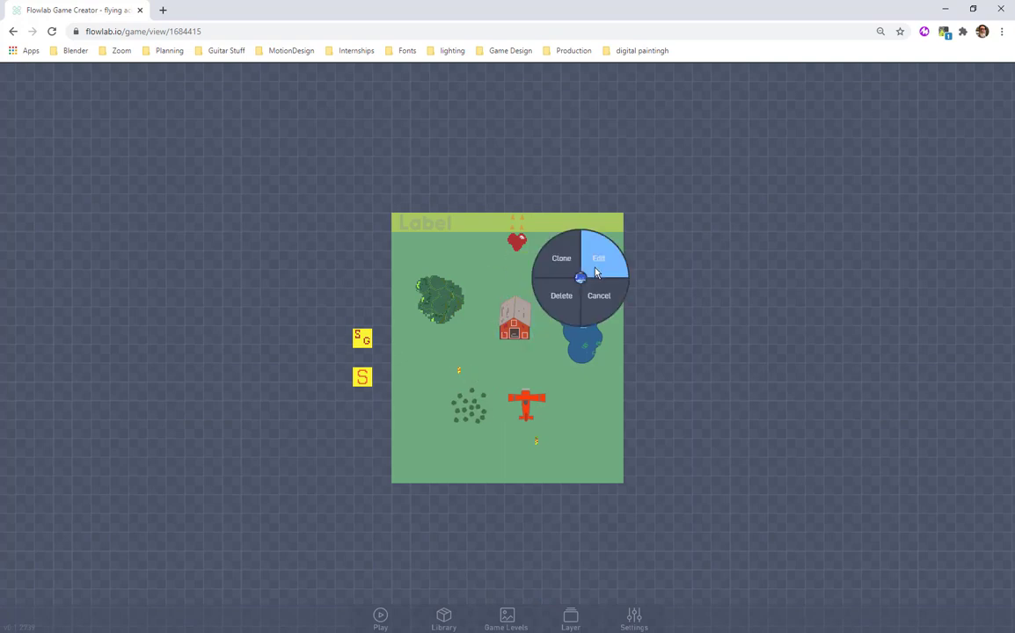
click(596, 271)
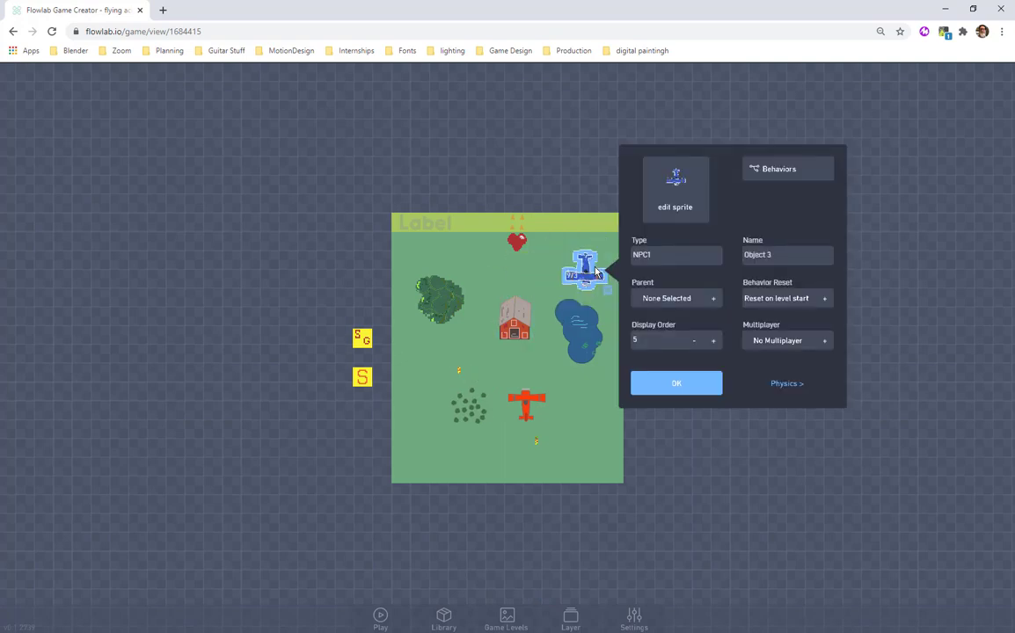
click(763, 176)
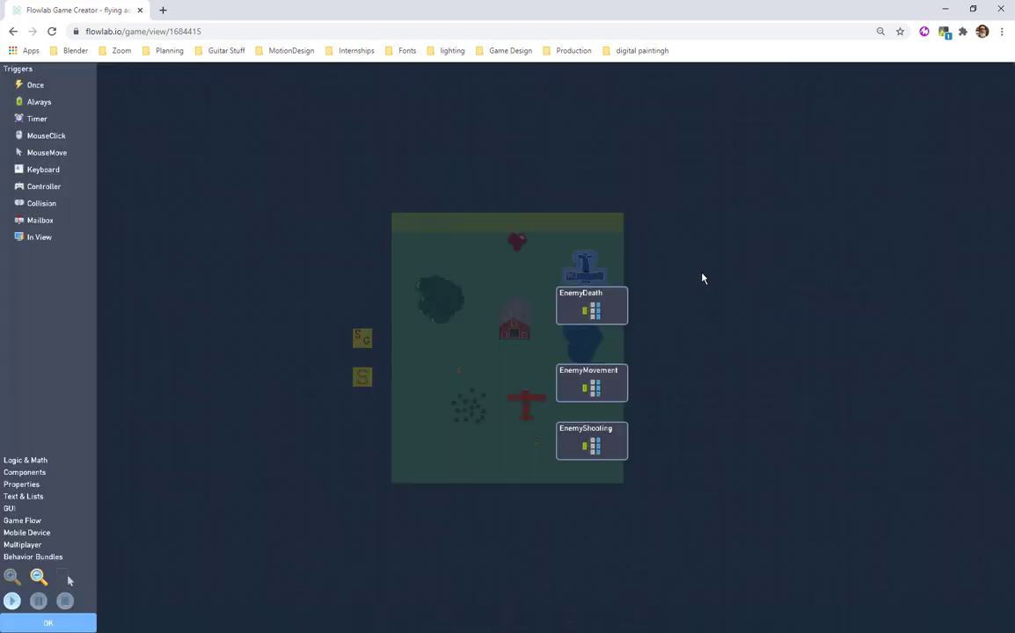
click(581, 387)
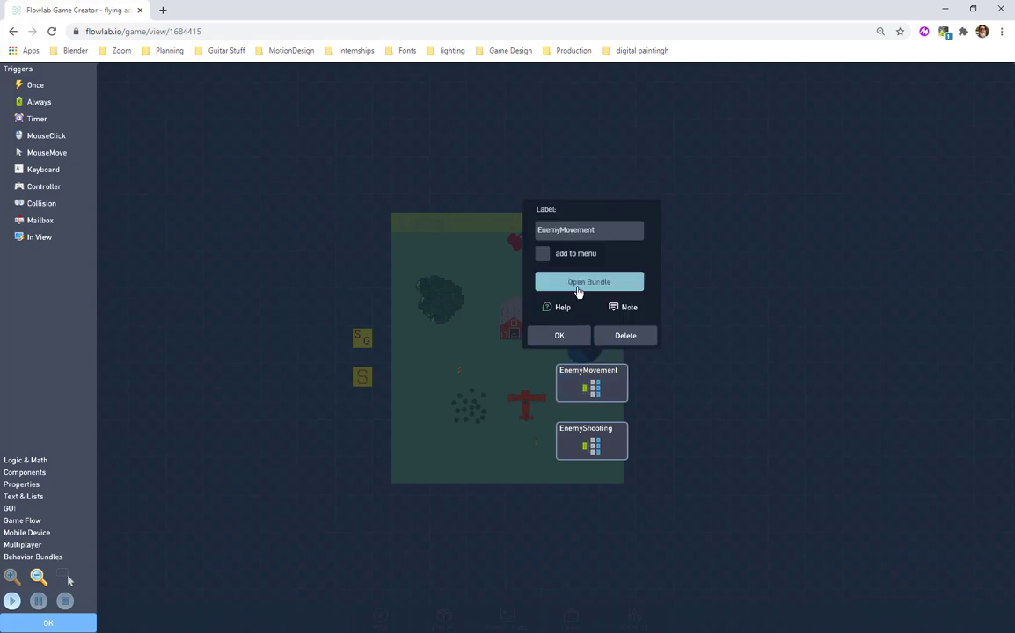
click(582, 286)
Move the In View and Destroyer blocks up closer to the Once-Number-Velocity chain and close the enemy plane's behaviors.
shift+drag(443, 327, 387, 269)
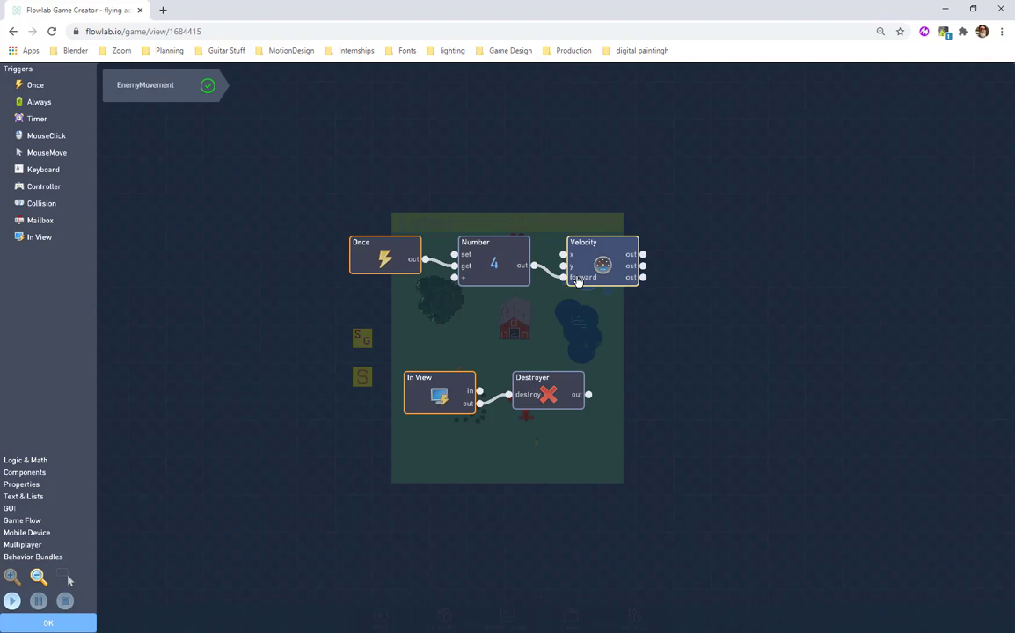
shift+drag(445, 389, 444, 350)
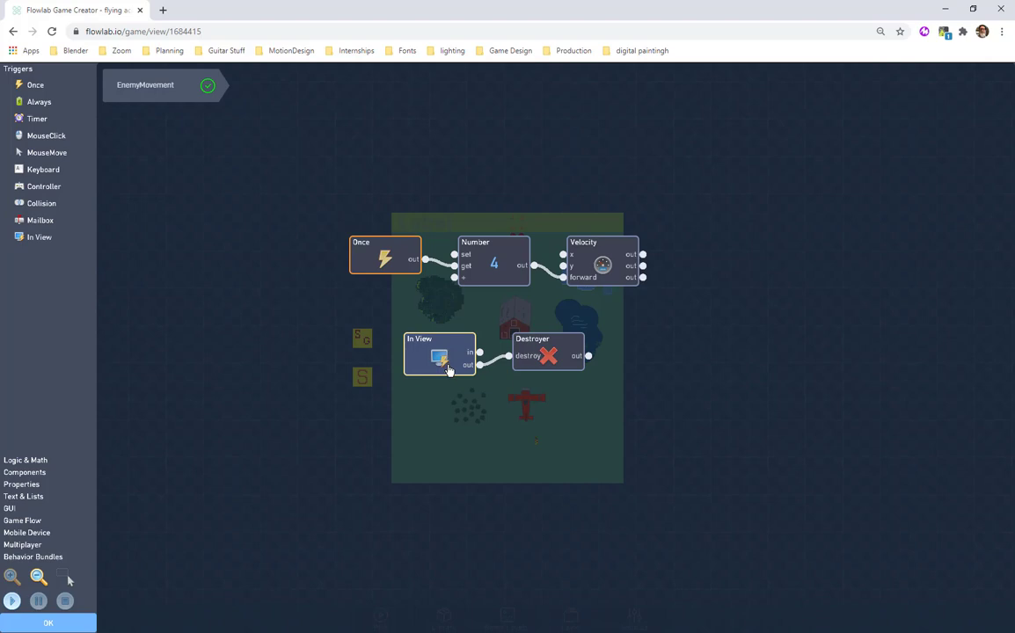
drag(531, 364, 532, 366)
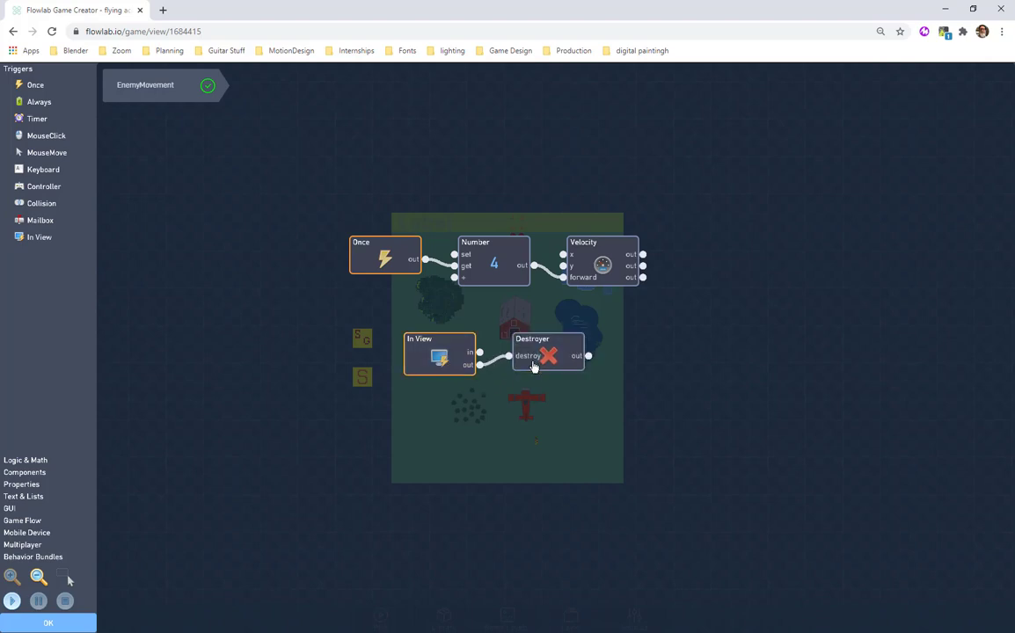
click(36, 474)
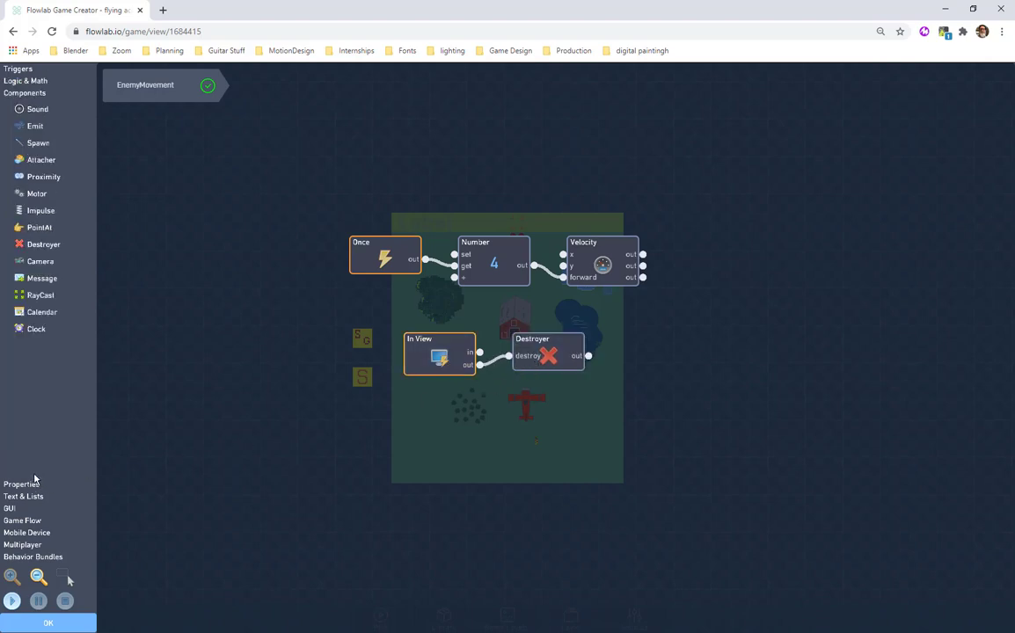
click(208, 88)
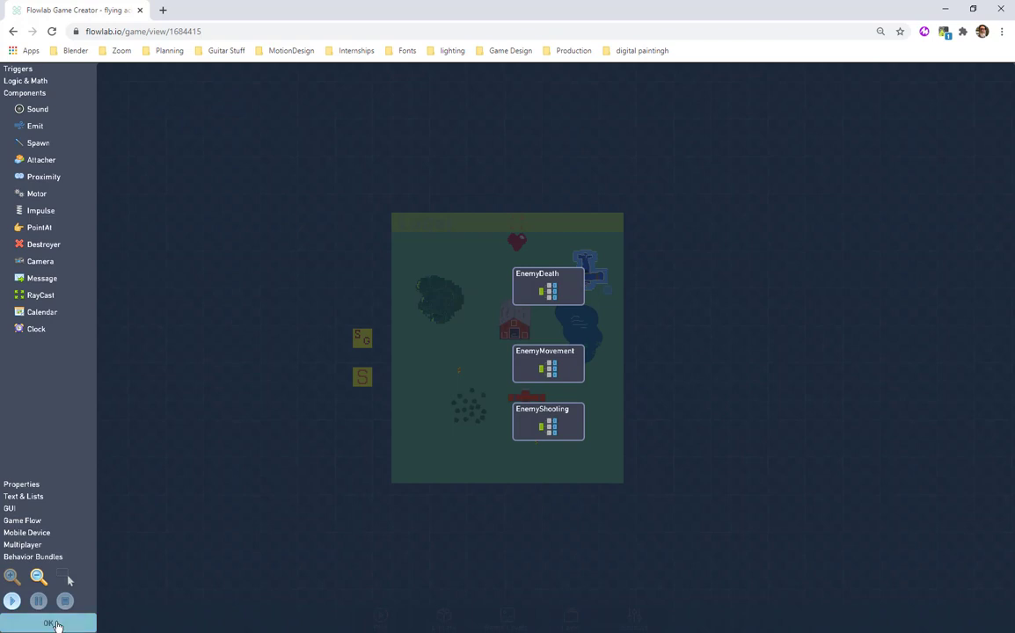
click(51, 624)
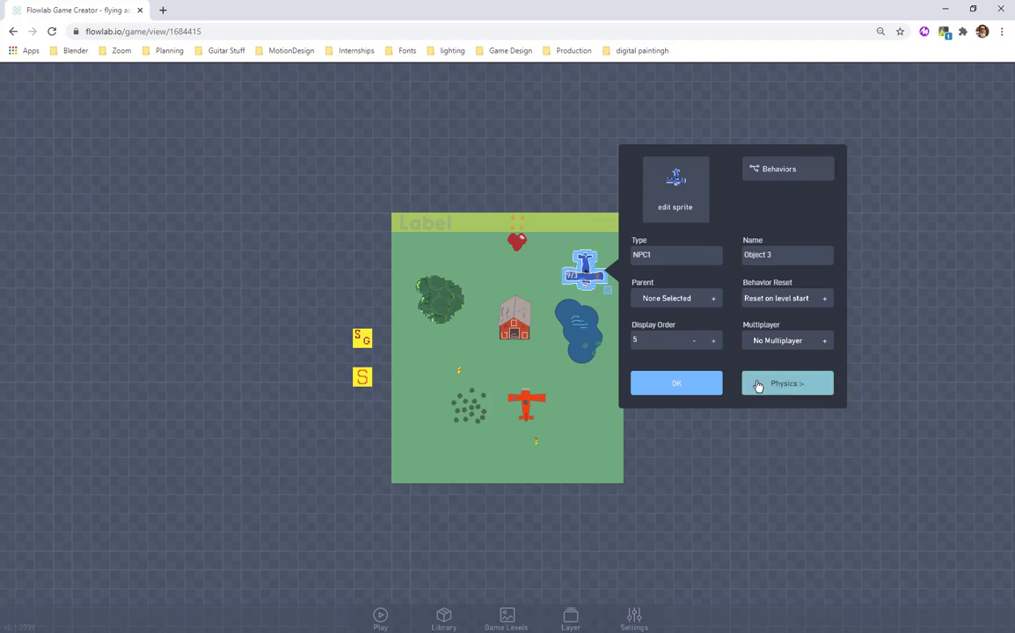
Open the randoGen bundle in the behaviors of the yellow SG object and shift its block chain up slightly.
click(339, 356)
click(363, 340)
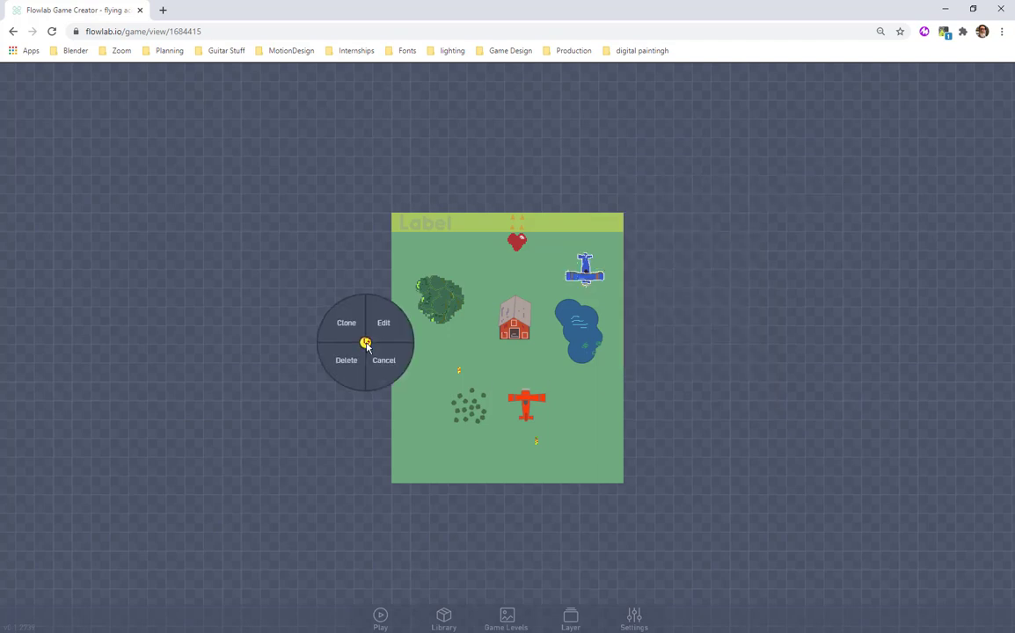
click(384, 328)
click(552, 244)
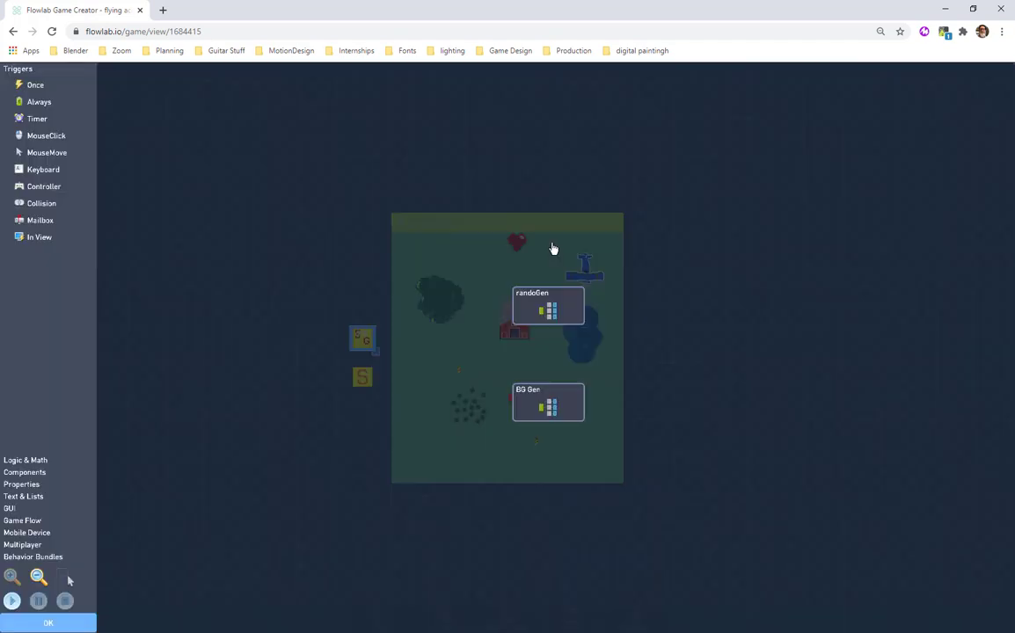
click(539, 313)
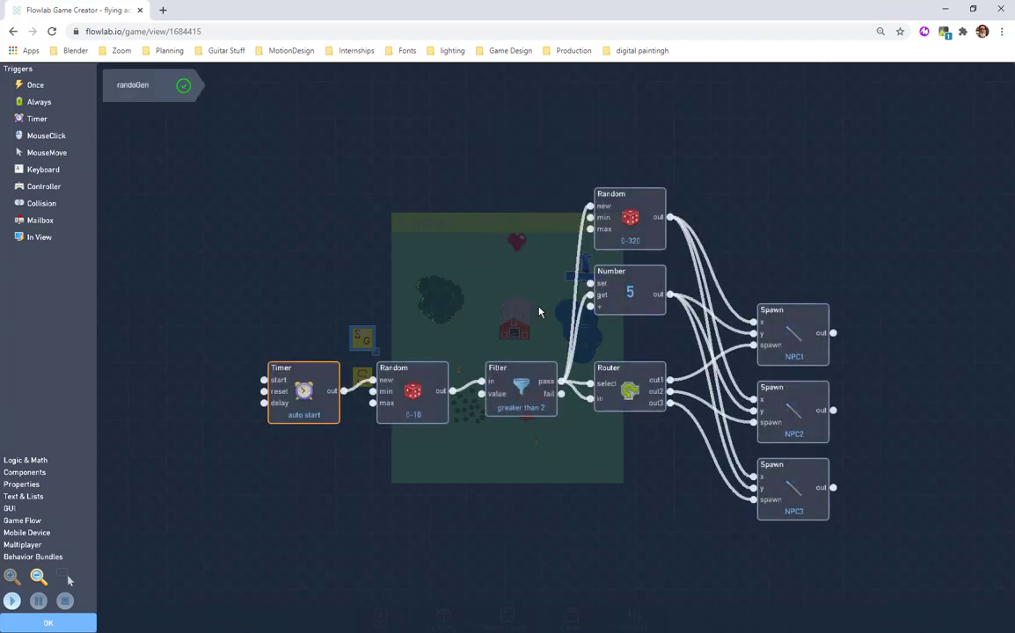
drag(317, 387, 311, 355)
Examine the settings of the Timer, both Random blocks, the Filter and the Number block in the spawn logic.
click(302, 363)
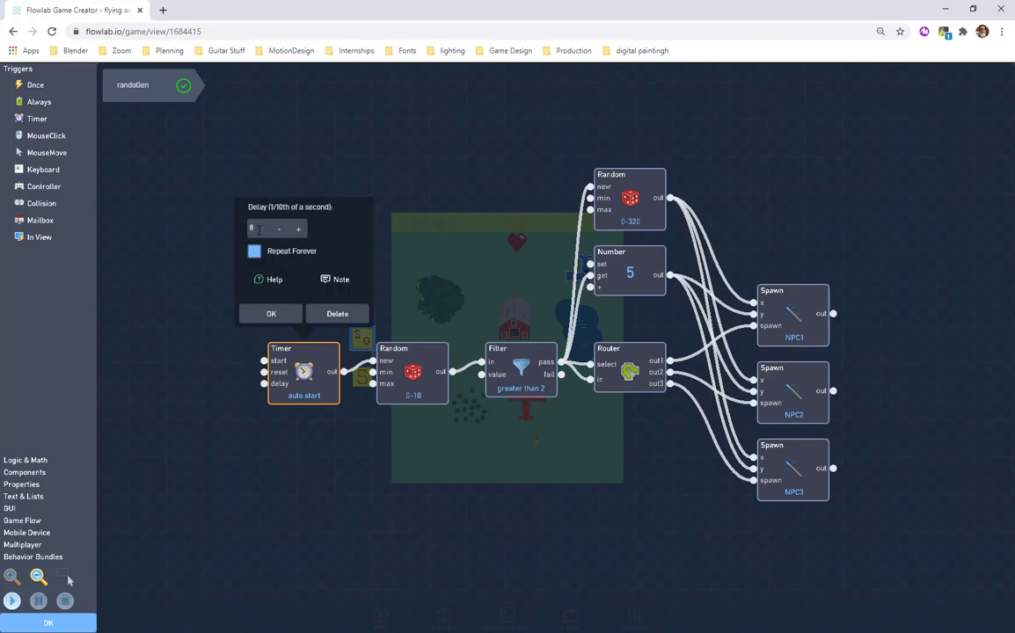
click(400, 360)
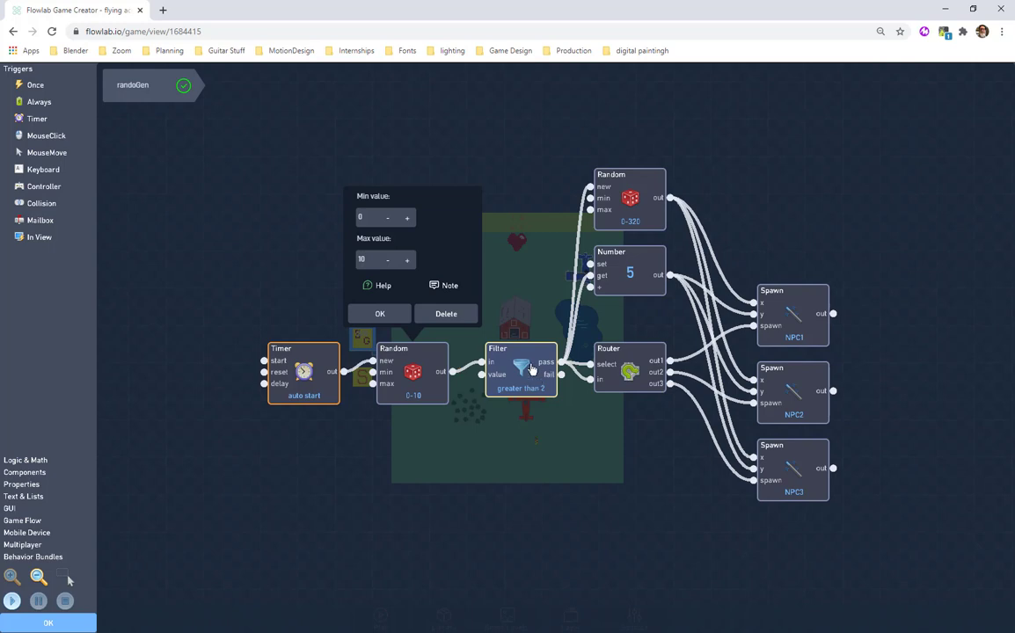
click(531, 370)
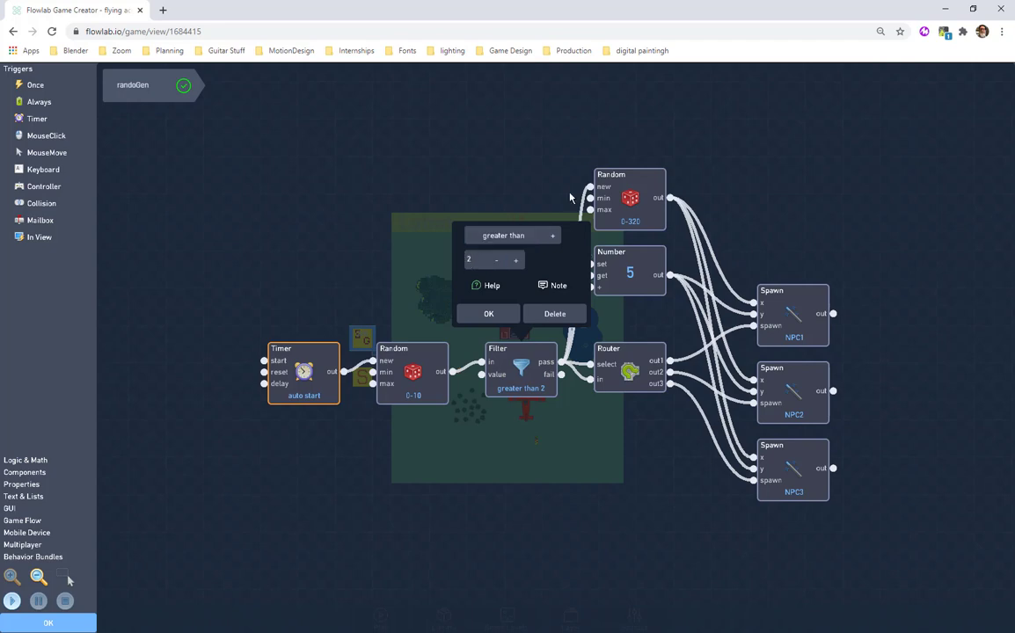
click(489, 314)
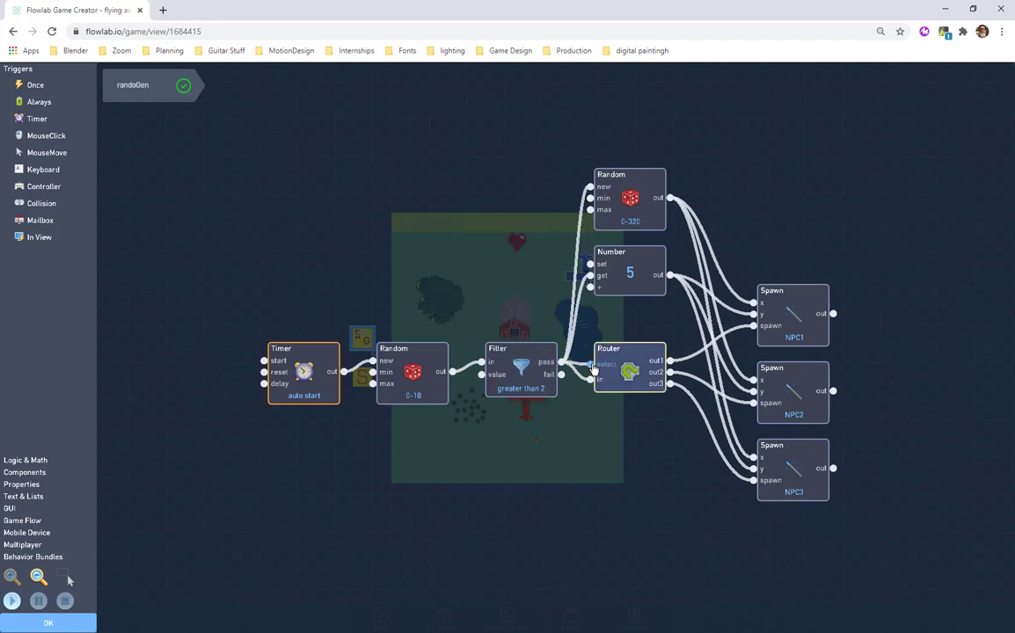
click(616, 267)
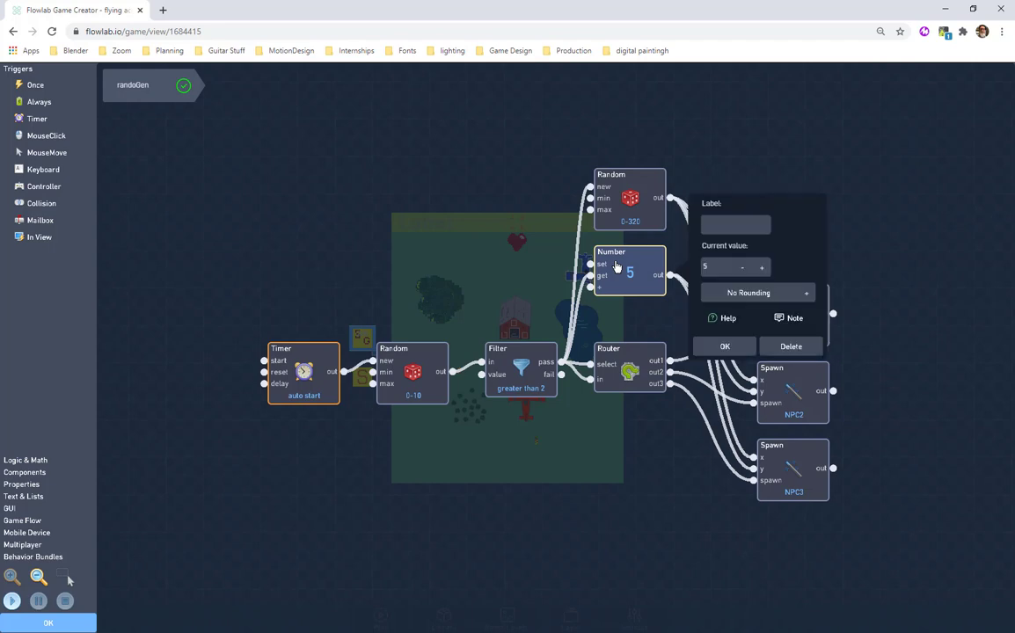
click(627, 216)
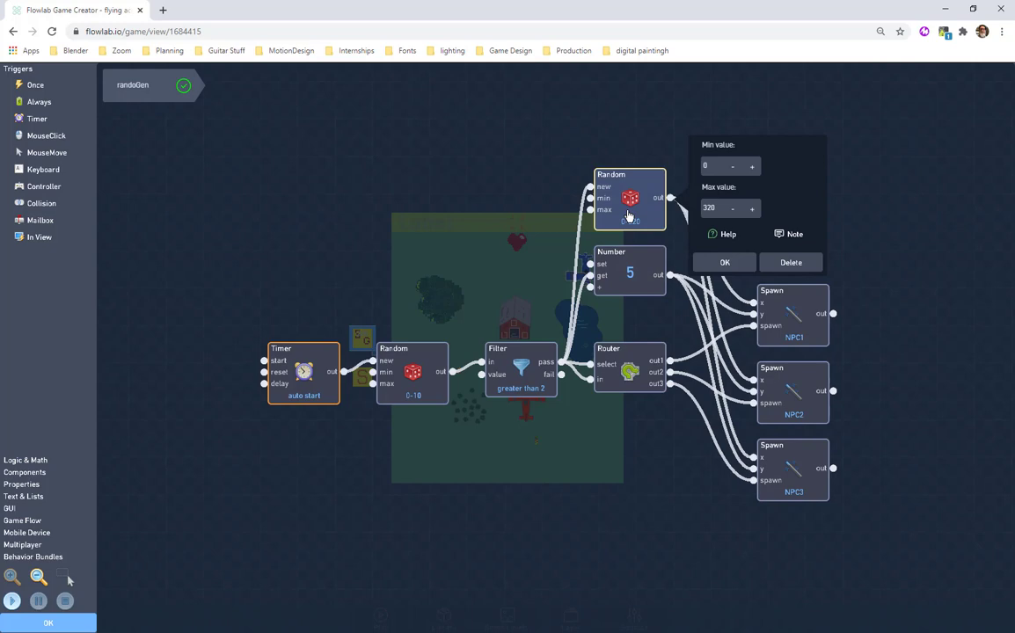
click(616, 281)
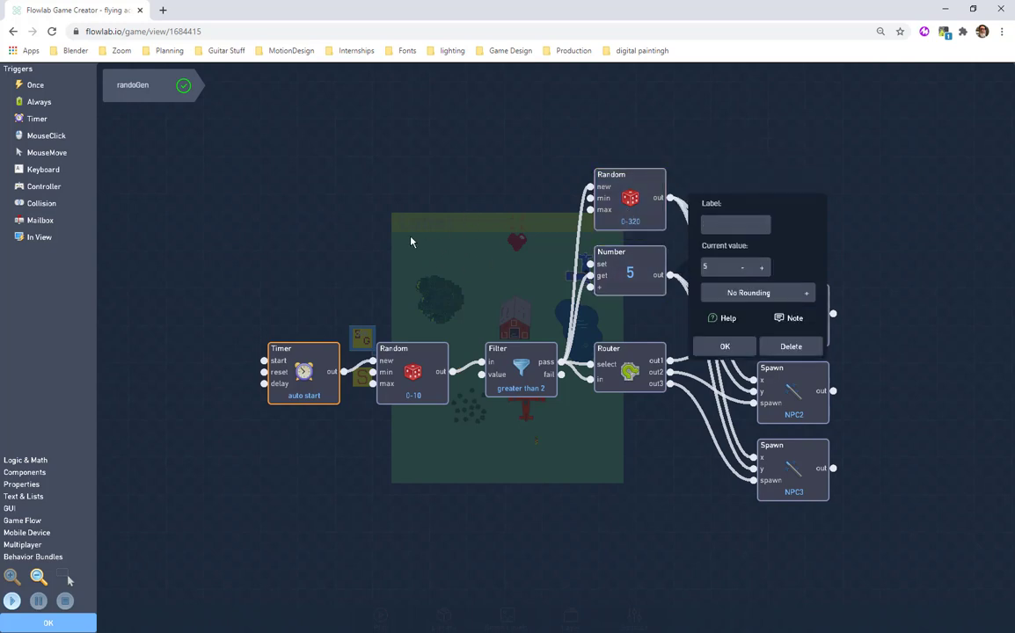
click(621, 217)
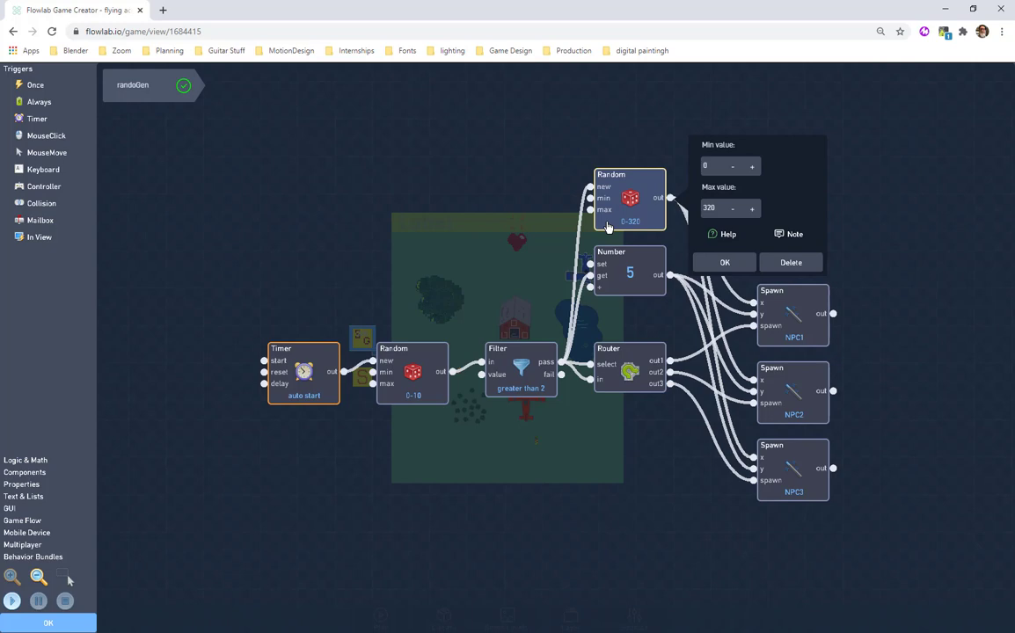
click(719, 262)
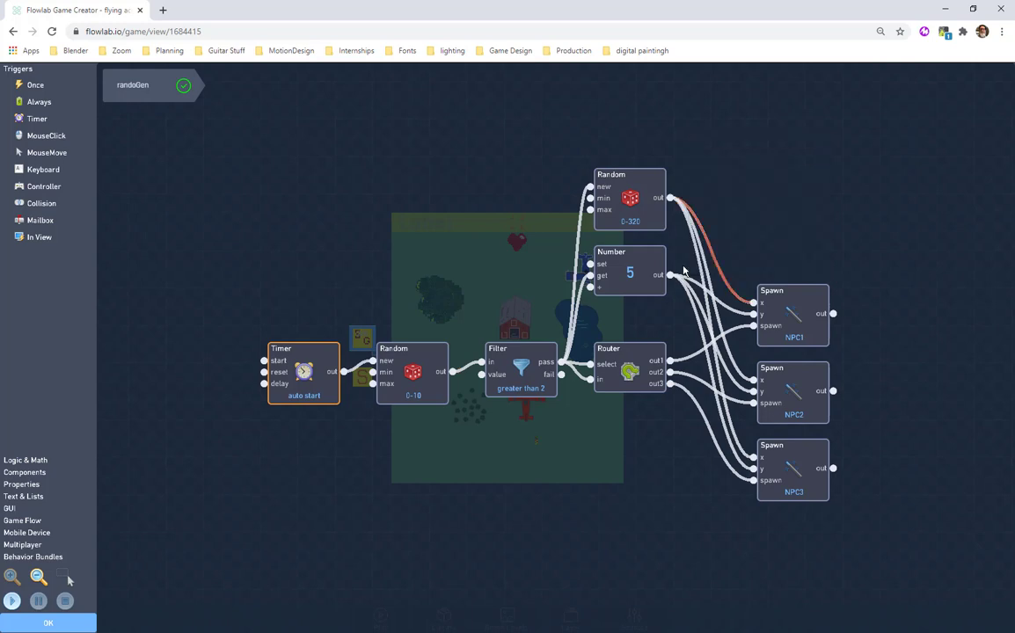
Delete the Number block feeding the Spawn blocks' y inputs and realign the position Random and the three Spawn blocks.
click(631, 273)
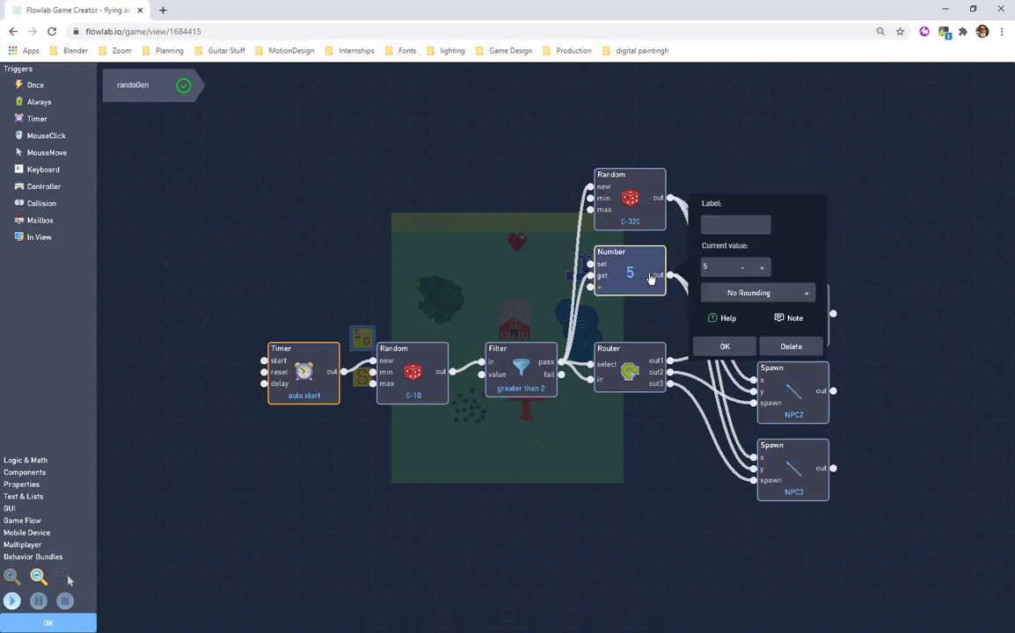
click(762, 343)
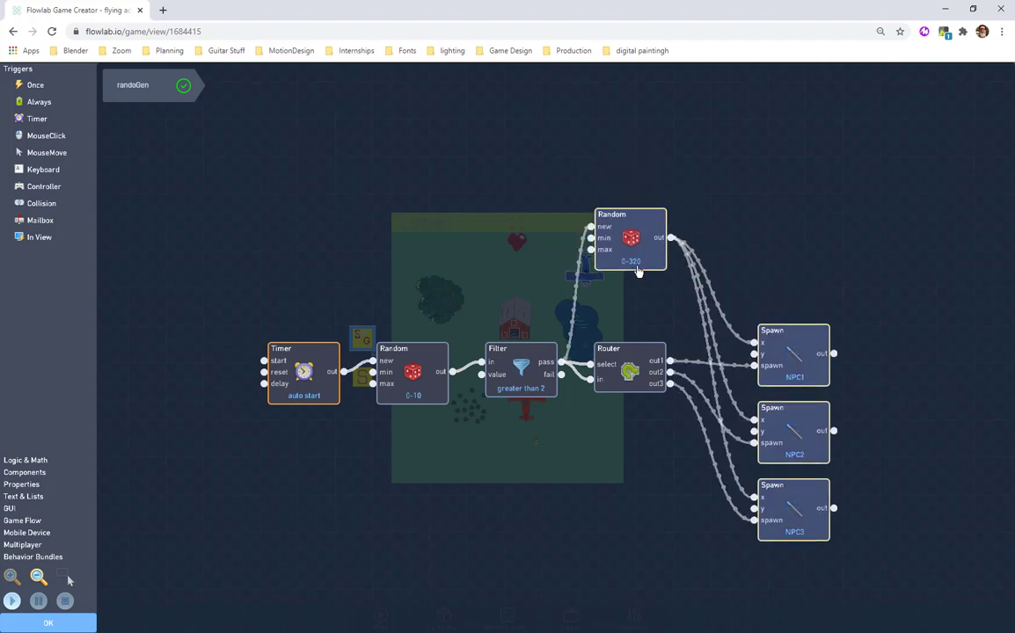
drag(774, 354, 776, 277)
drag(790, 413, 791, 361)
drag(796, 489, 809, 450)
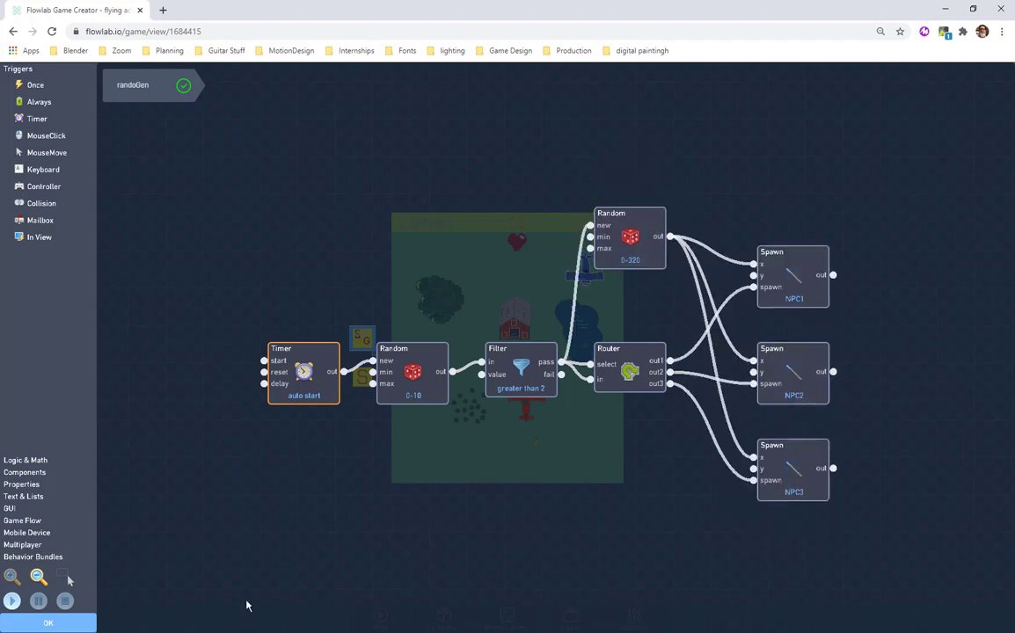
Test-run the game to watch the signals in the randoGen spawn logic, and stop it.
click(11, 601)
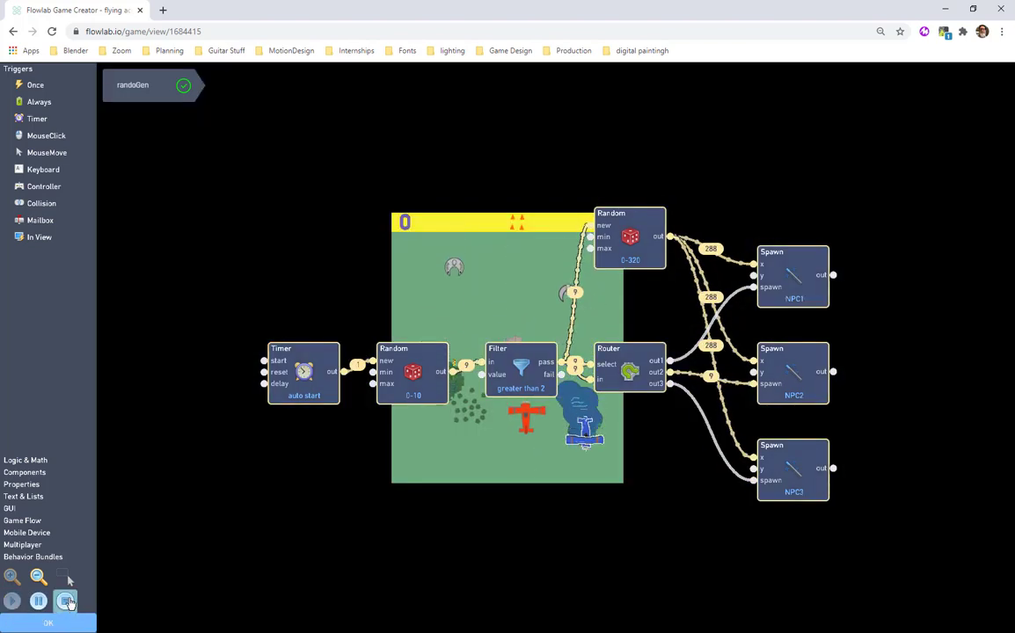
click(67, 601)
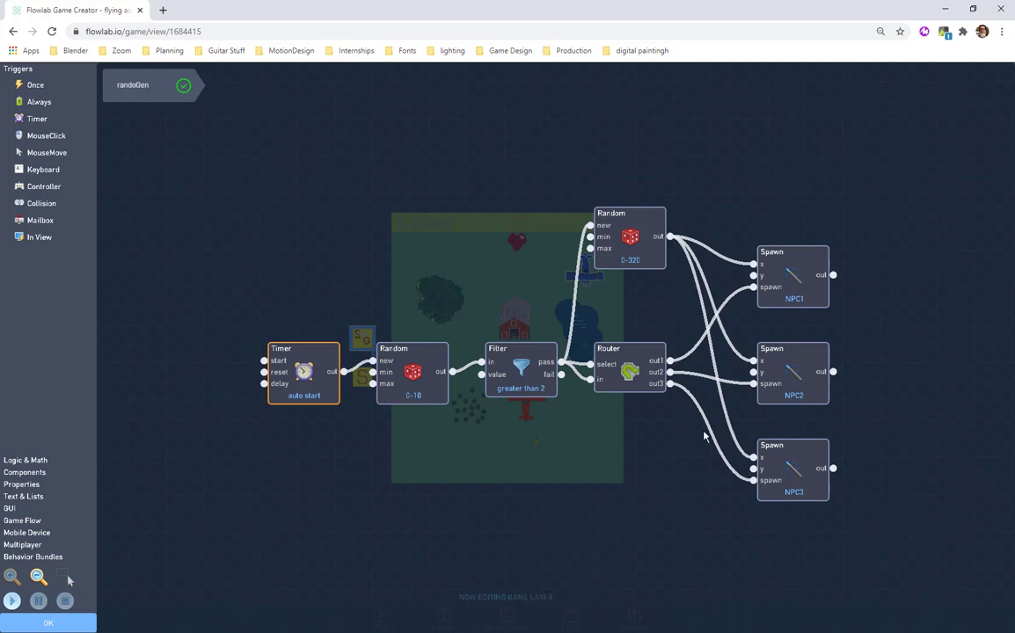
Set Spawn Y to 0 in the NPC1, NPC2 and NPC3 Spawn blocks.
click(823, 295)
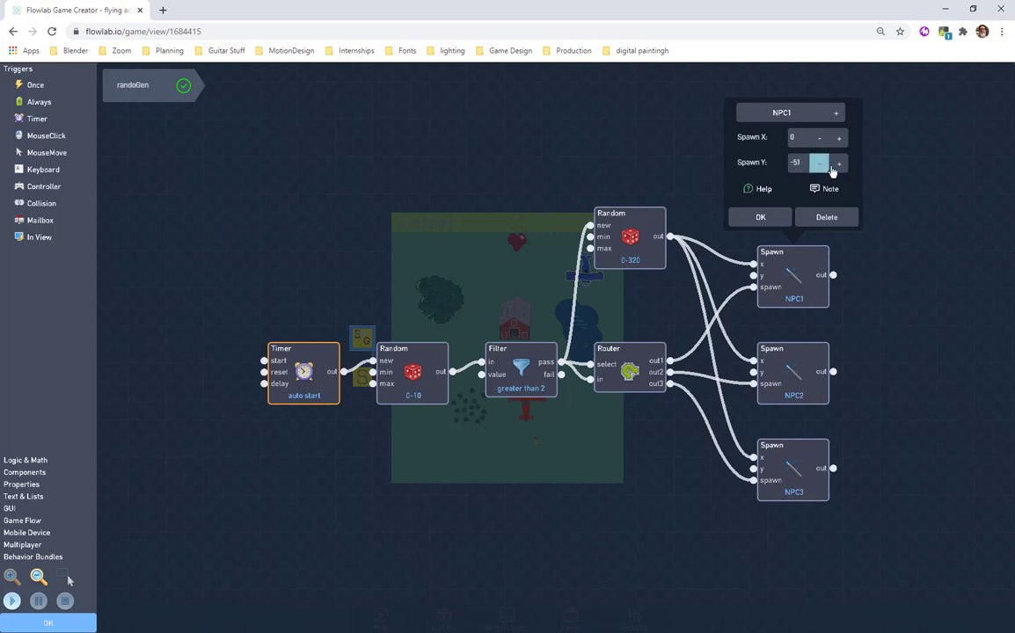
click(804, 165)
text(0)
click(747, 218)
click(789, 365)
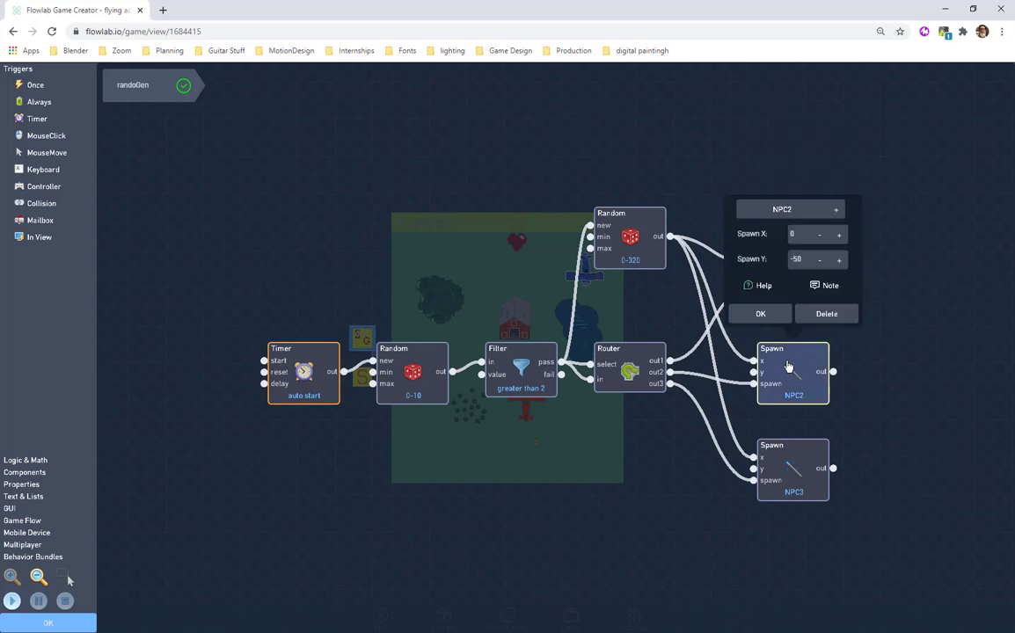
text(0)
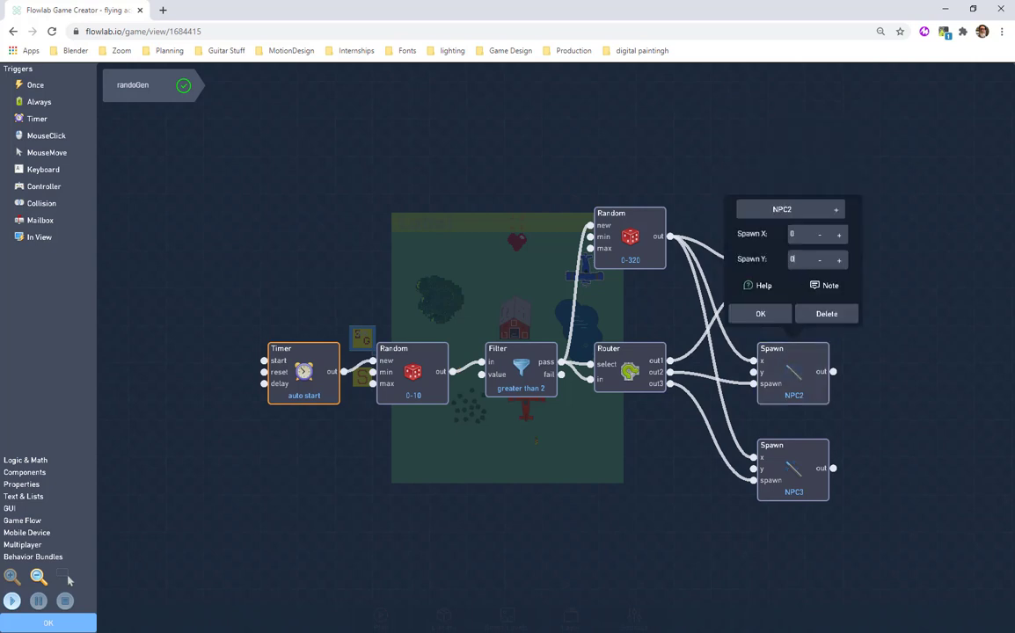
click(776, 317)
click(793, 463)
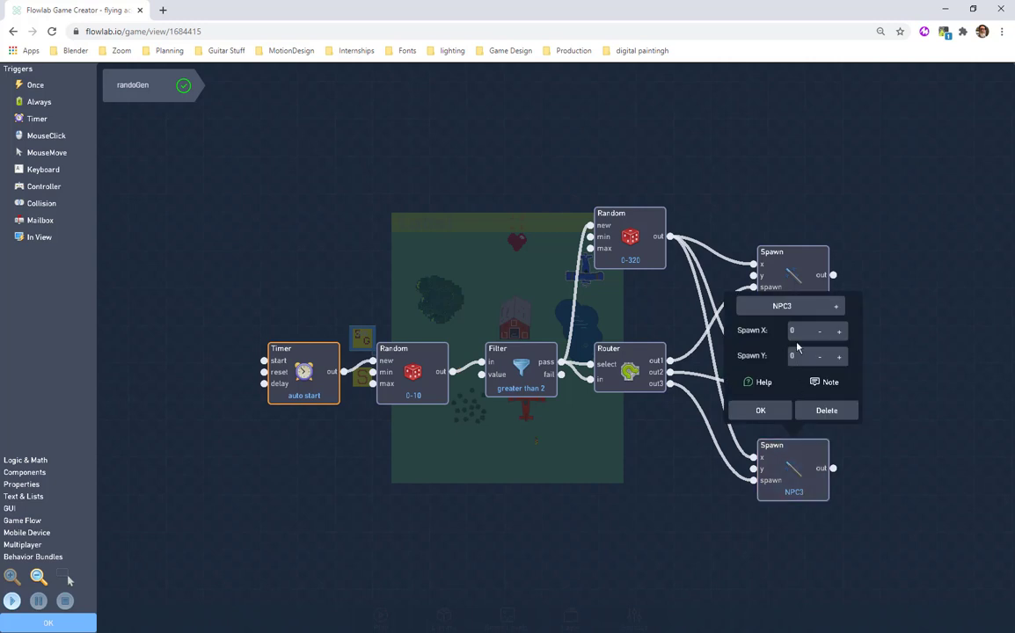
click(760, 410)
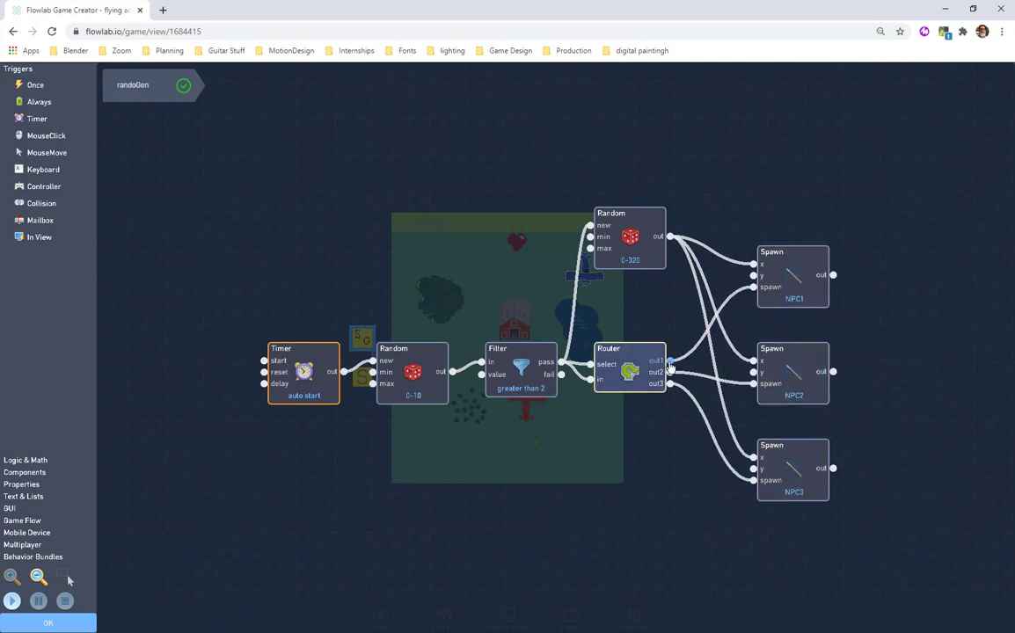
Check the Router's route settings, and close the RandoGen object's behaviors and properties.
click(633, 372)
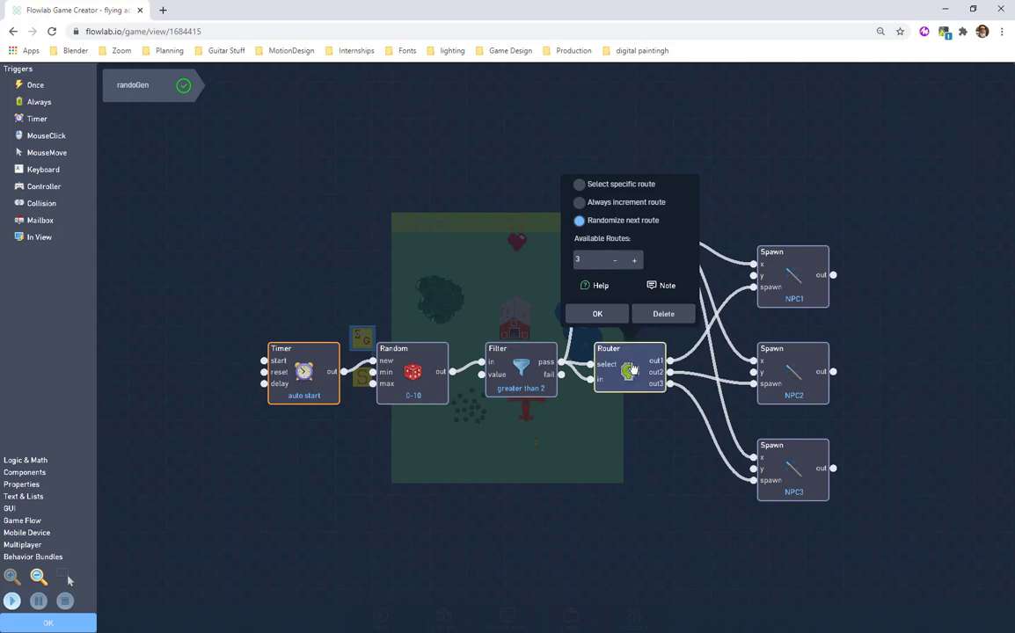
click(601, 317)
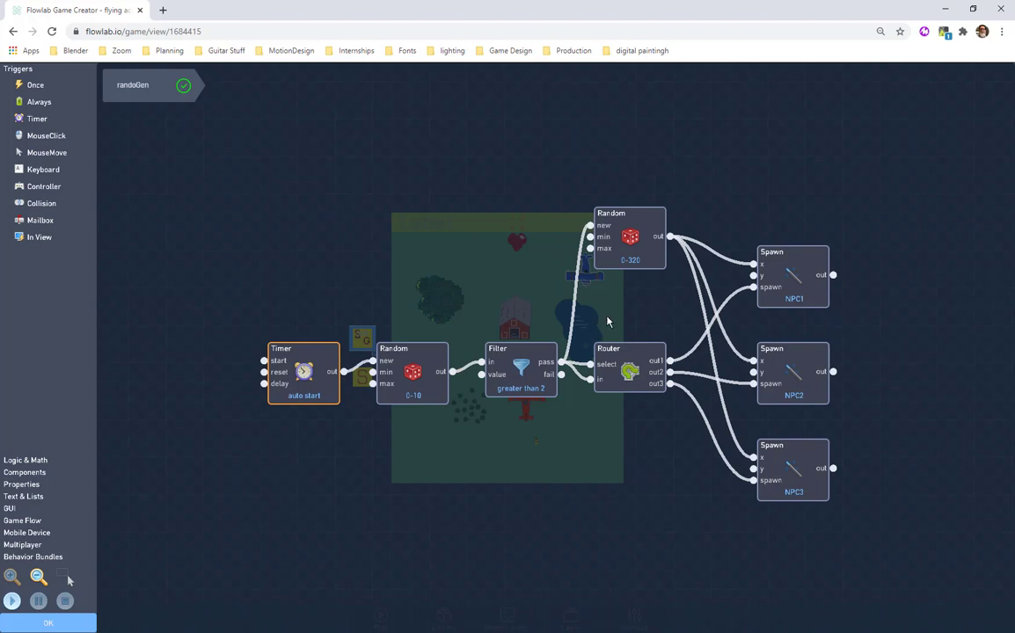
click(48, 623)
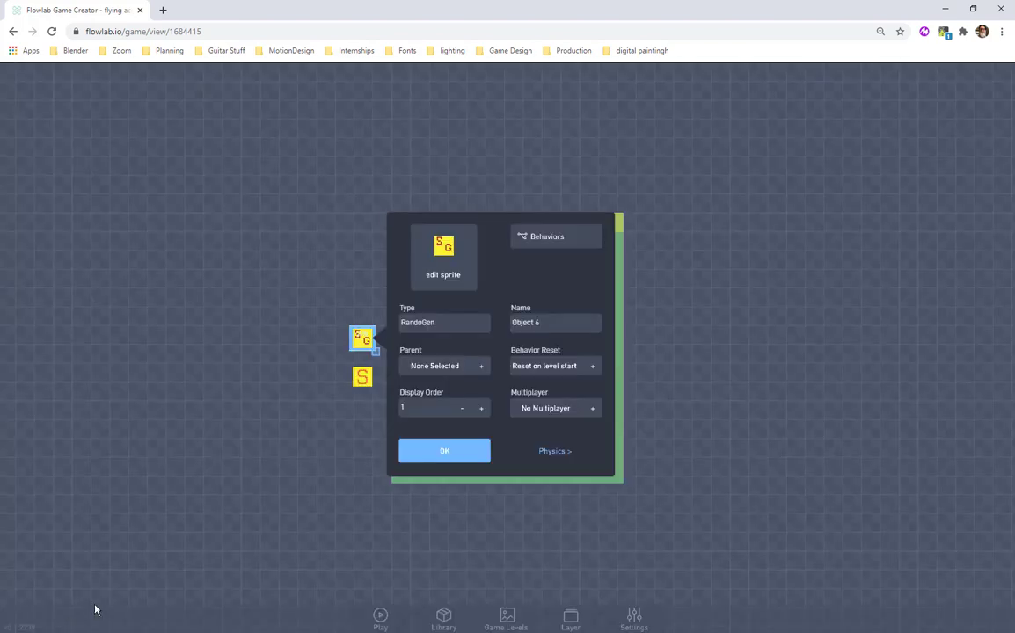
click(421, 454)
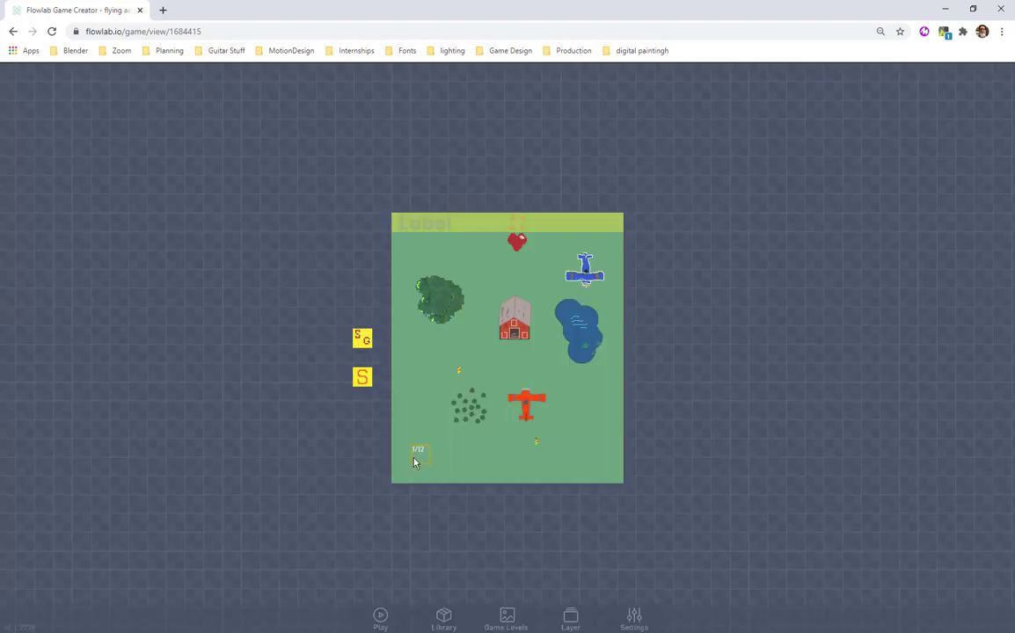
Examine the barn object's physics settings, including its forward direction options, and close them.
drag(421, 453, 513, 334)
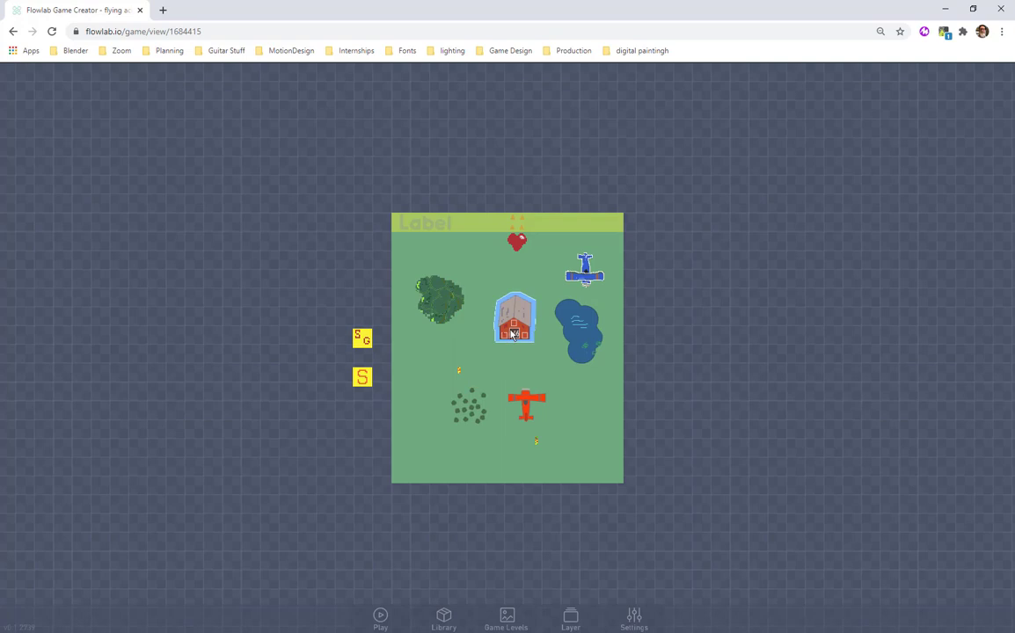
click(512, 335)
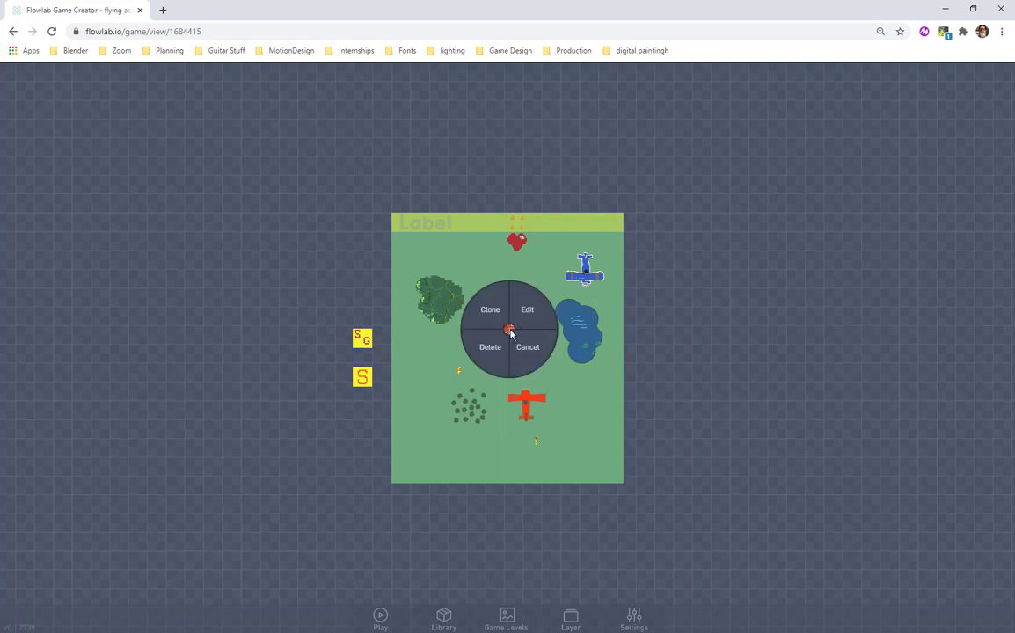
click(526, 327)
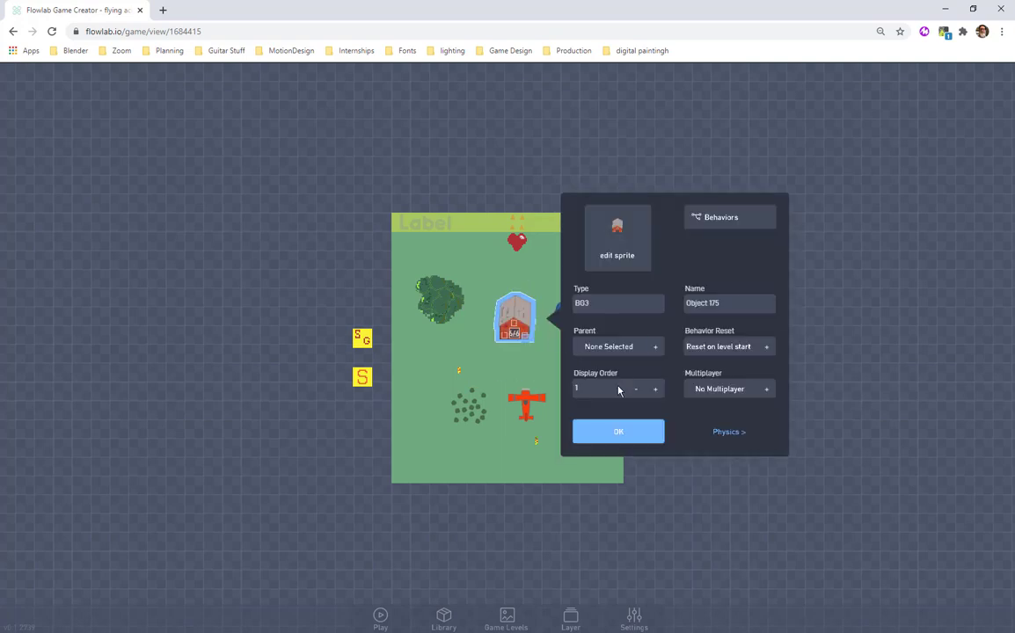
click(721, 433)
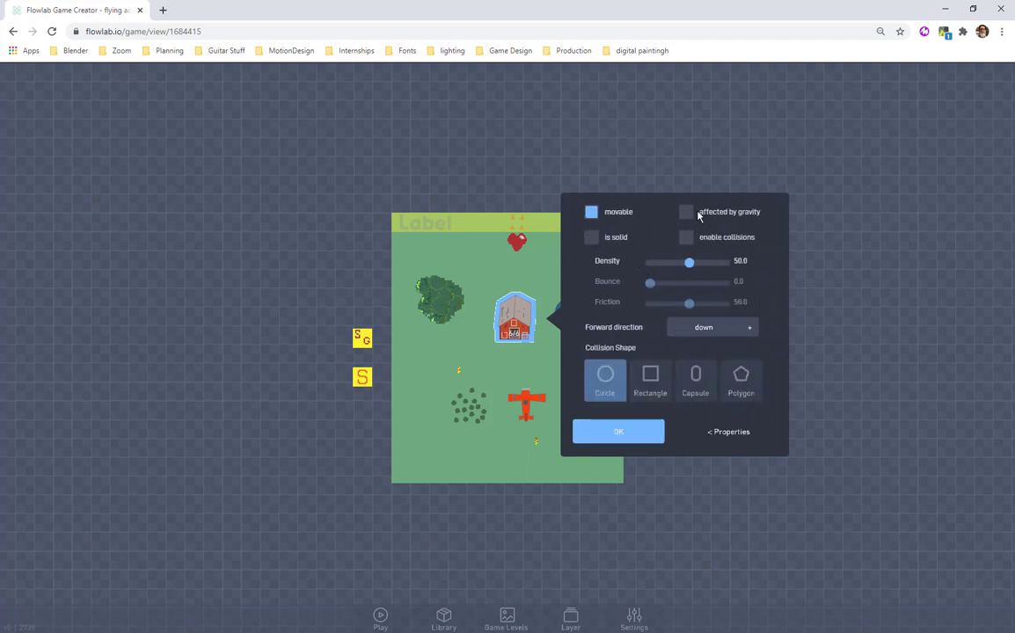
click(709, 326)
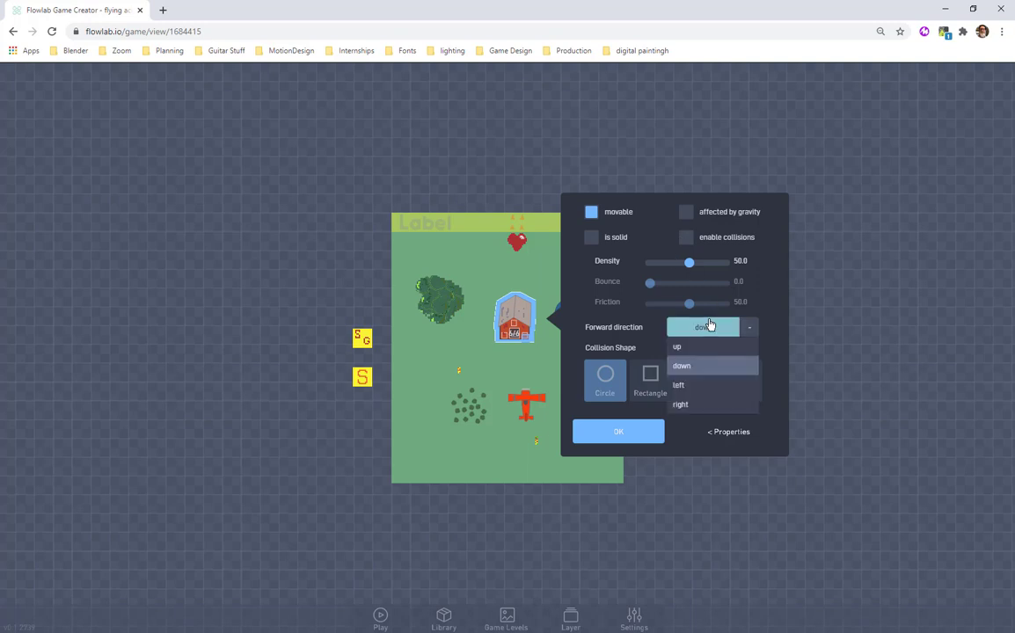
click(709, 326)
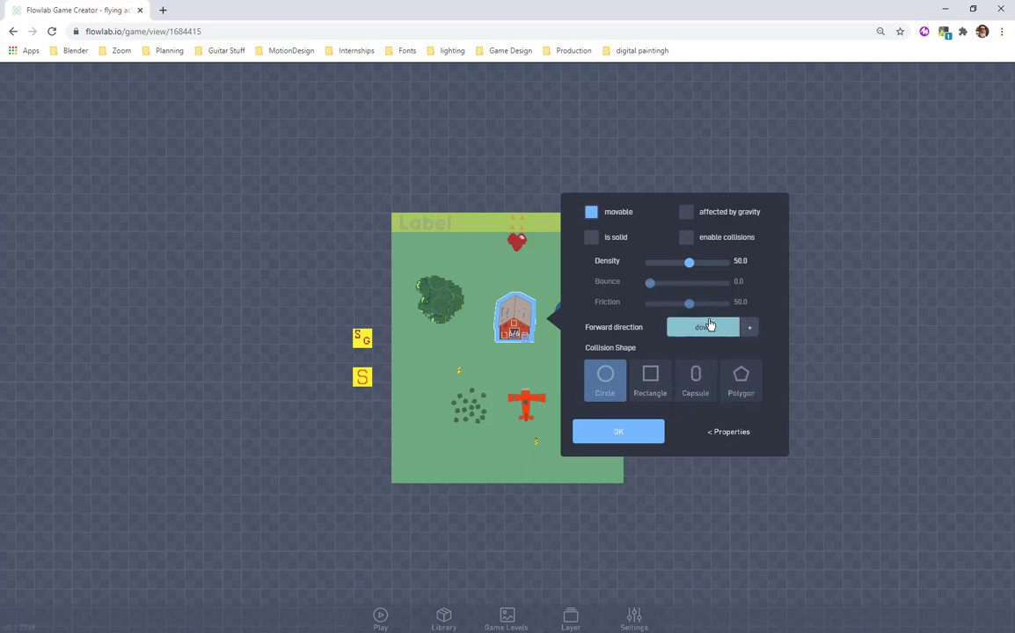
click(635, 430)
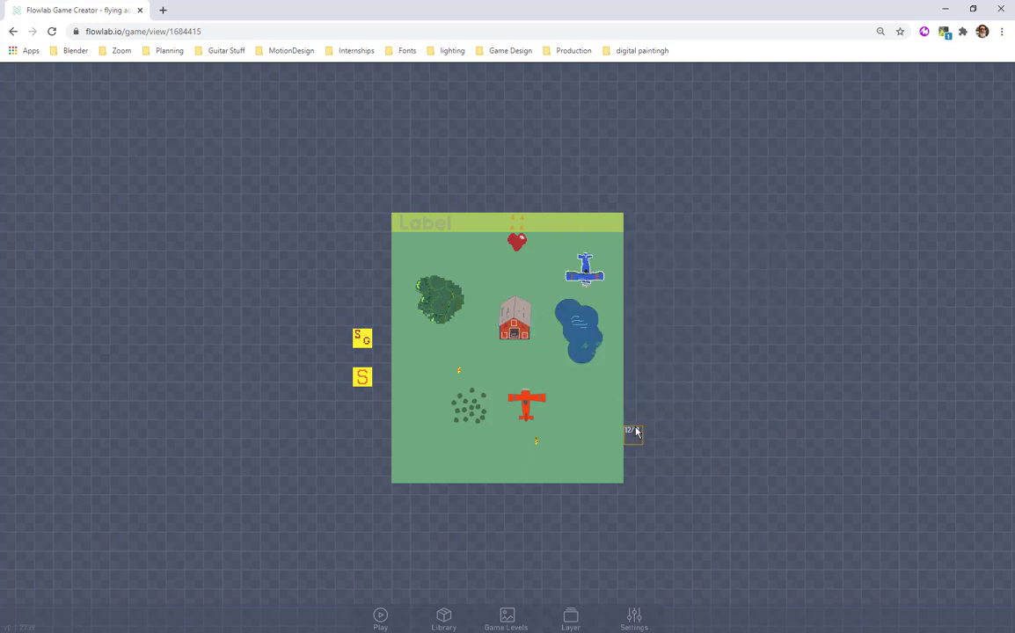
Open the ON THE ROAD game for editing from the Flowlab games list in a new browser tab.
click(163, 11)
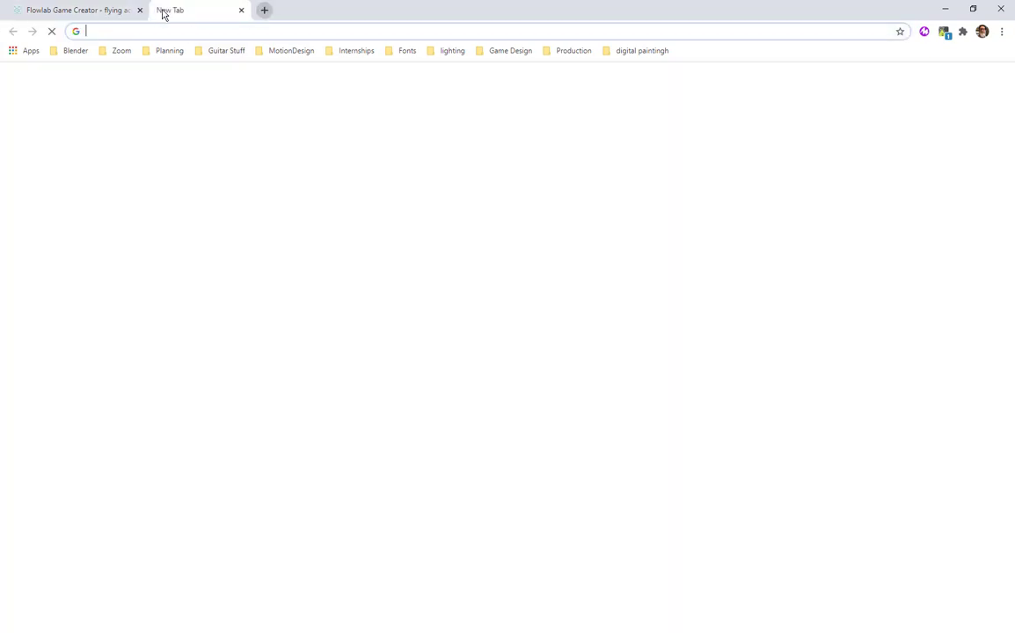
click(373, 380)
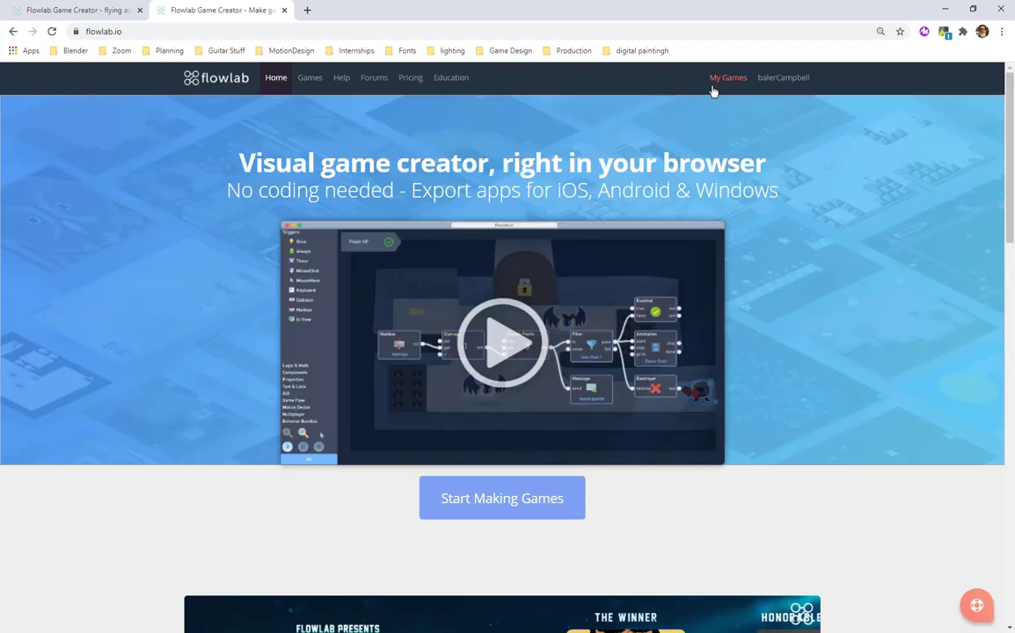
click(720, 84)
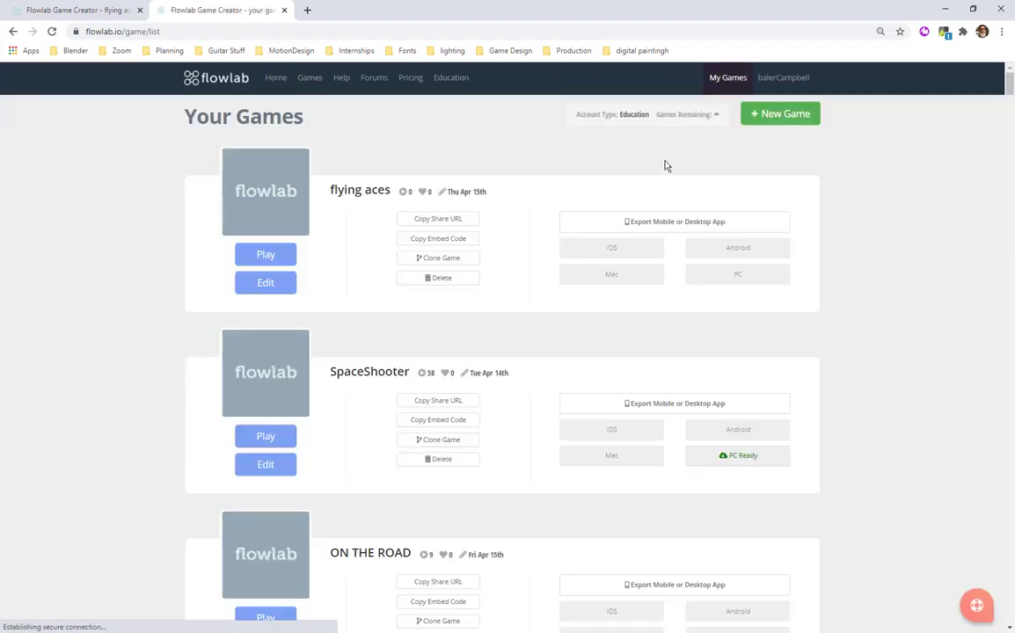
scroll(307, 417, down, 2)
click(283, 474)
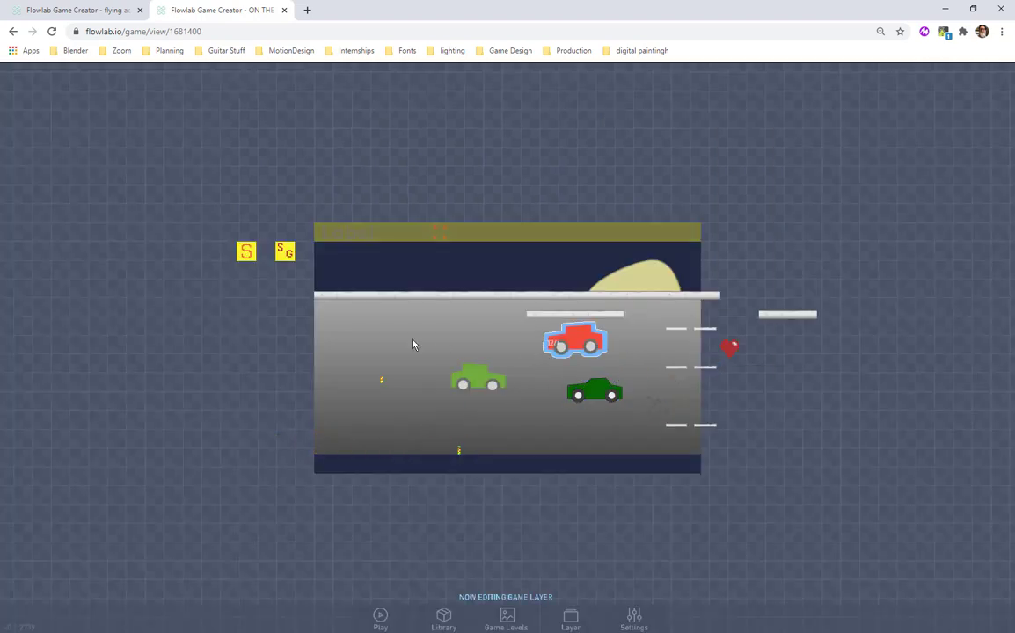
Open the middle sameGen bundle in the behaviors of the RandoGen object.
click(279, 258)
click(296, 250)
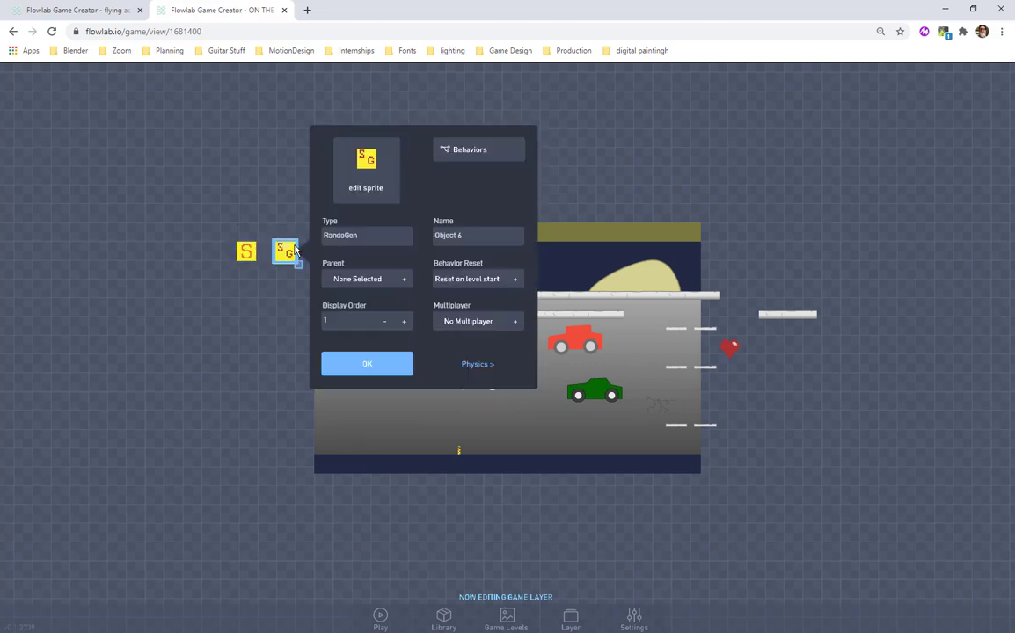
click(468, 151)
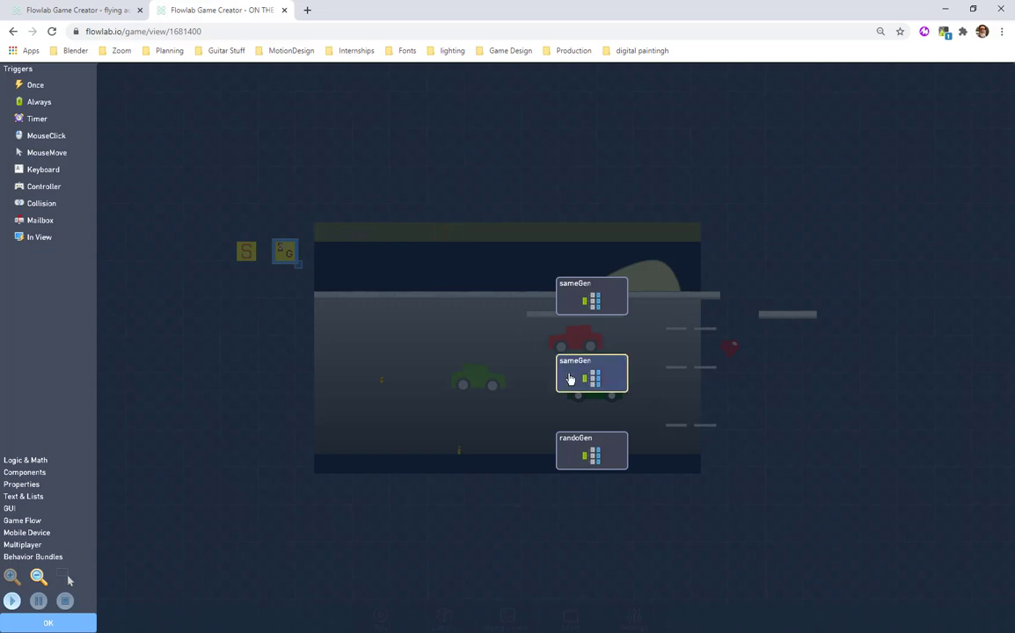
click(576, 381)
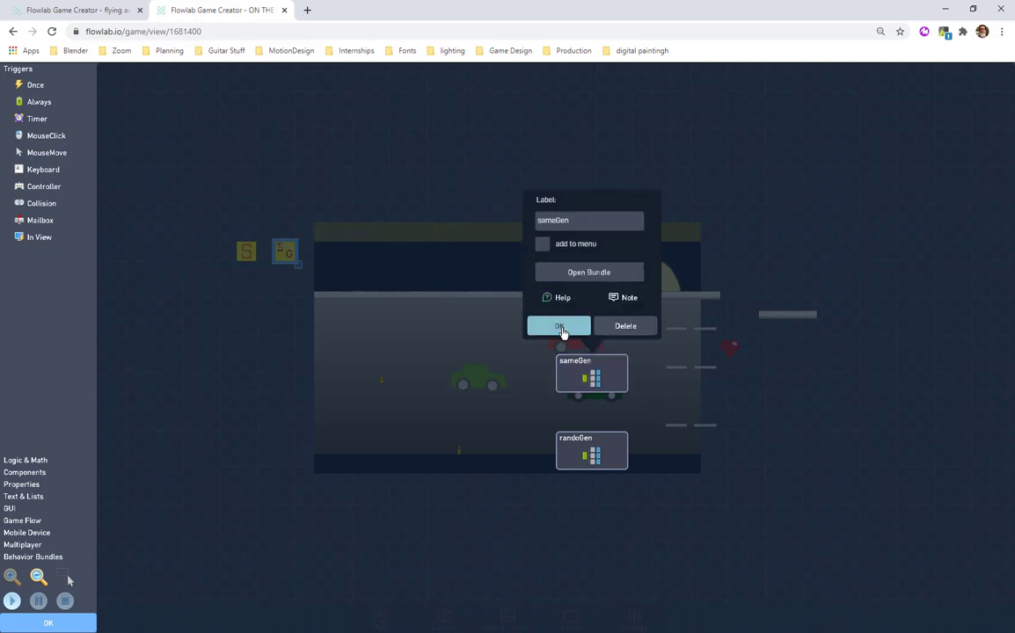
click(576, 274)
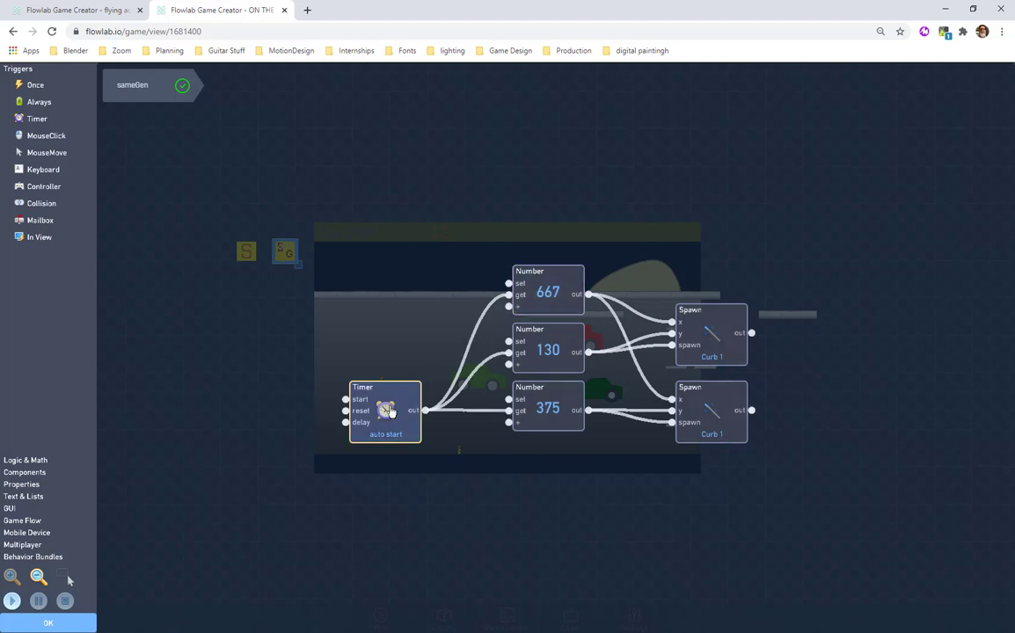
Spread out the three Number blocks and two Curb 1 Spawn blocks evenly around the Timer in the sameGen bundle.
drag(391, 411, 400, 342)
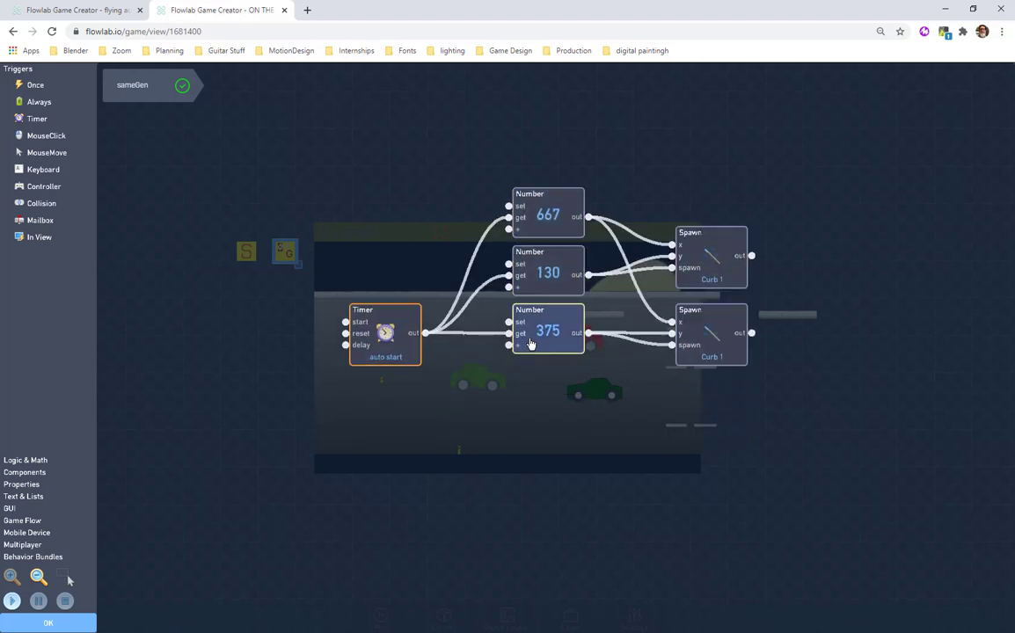
drag(529, 349, 529, 423)
drag(550, 288, 551, 321)
drag(563, 227, 563, 245)
drag(705, 315, 704, 276)
drag(716, 405, 717, 386)
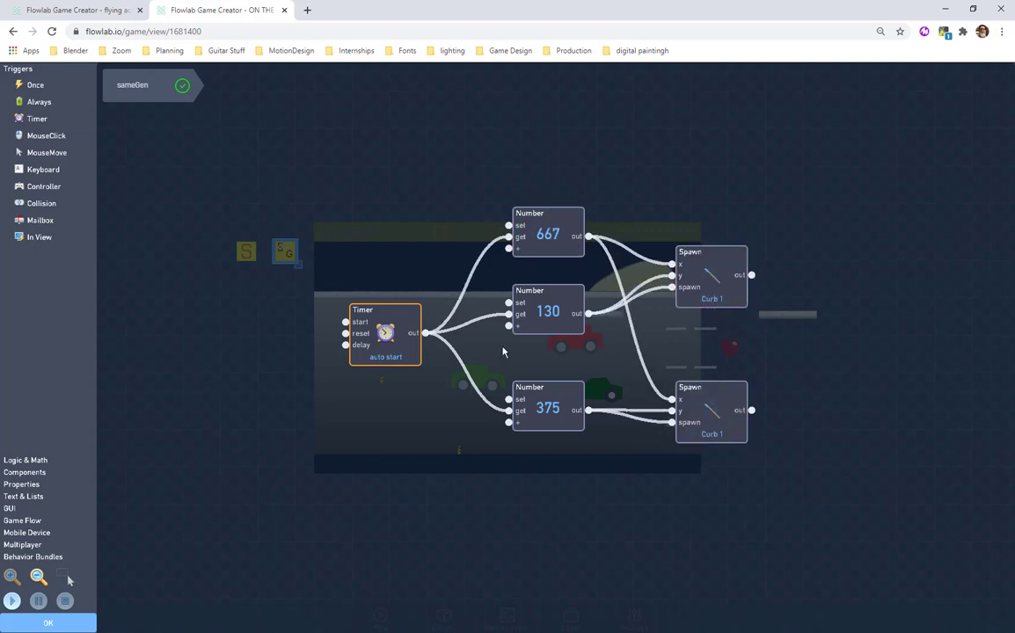
drag(401, 314, 238, 257)
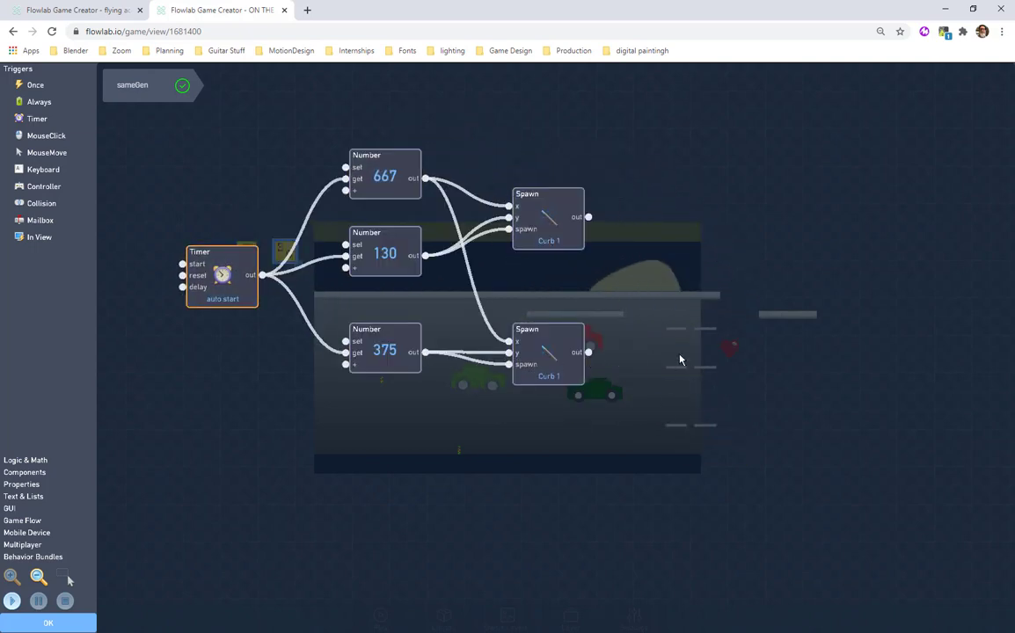
Run the game to watch the curb spawning, try Timer delays of 7 and 3 tenths of a second, and restore the delay to 5.
click(11, 601)
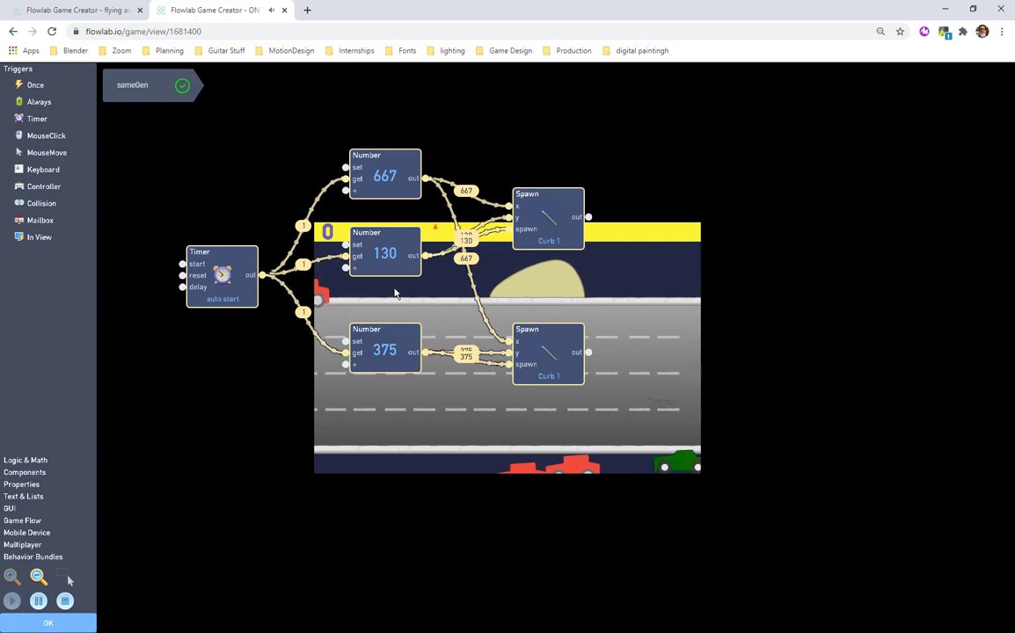
mouse_move(534, 248)
mouse_down()
mouse_move(548, 238)
mouse_move(535, 242)
mouse_up()
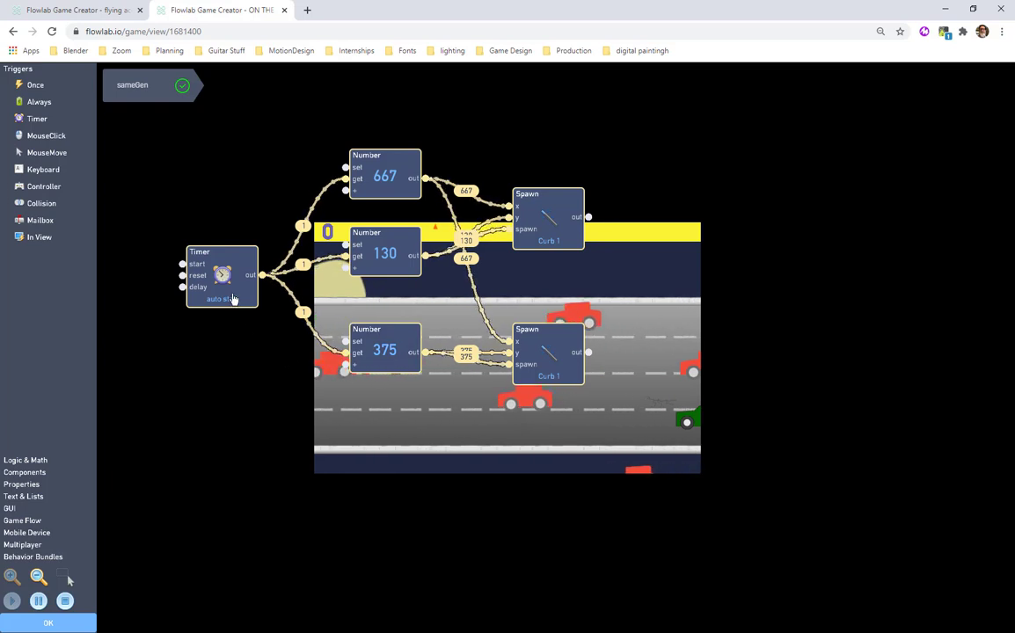
click(233, 300)
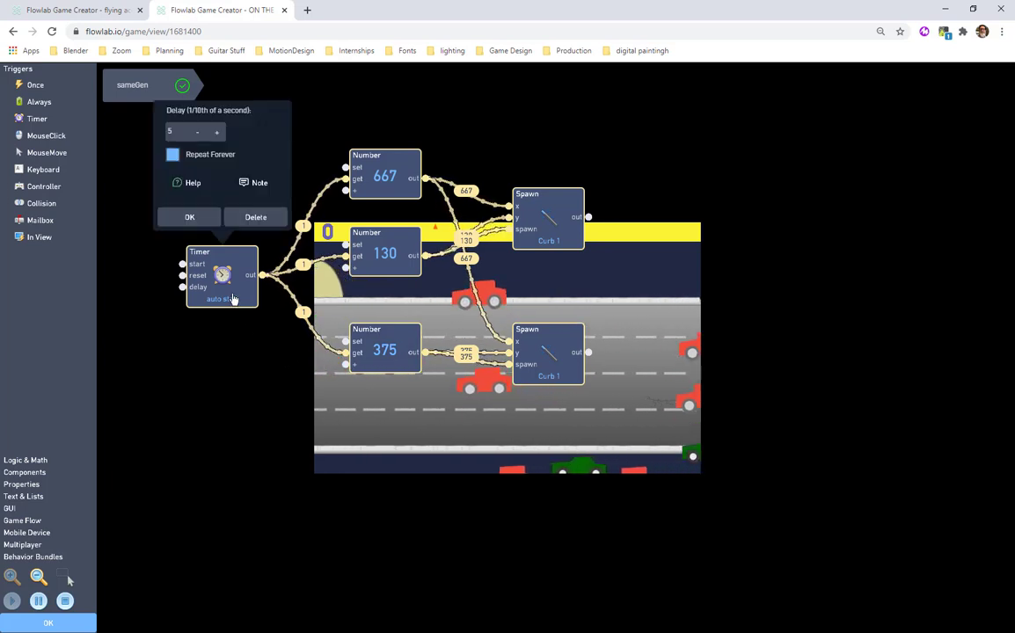
click(215, 133)
click(215, 133)
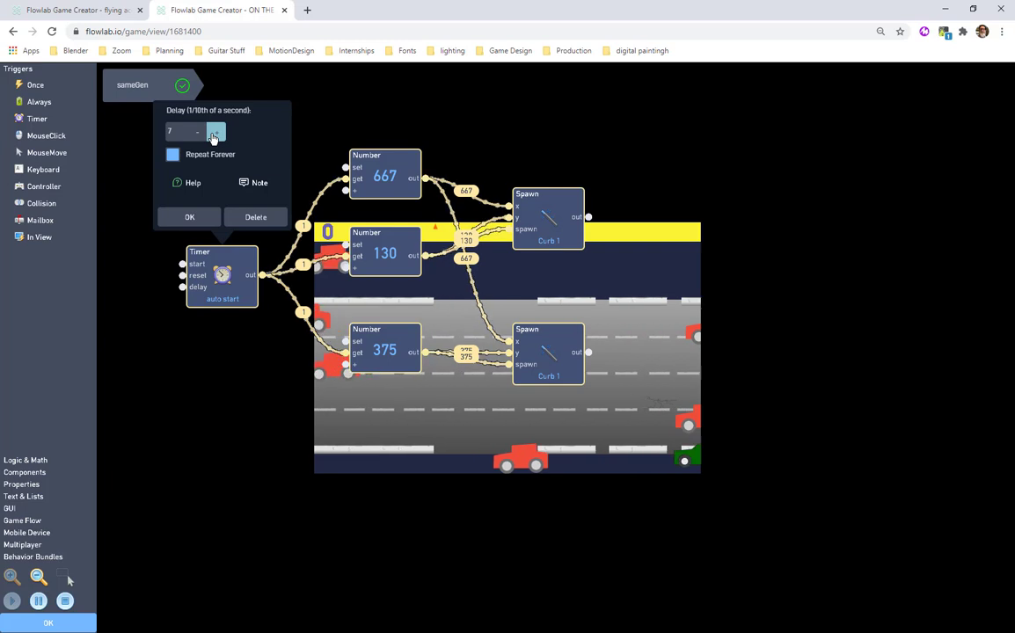
click(199, 133)
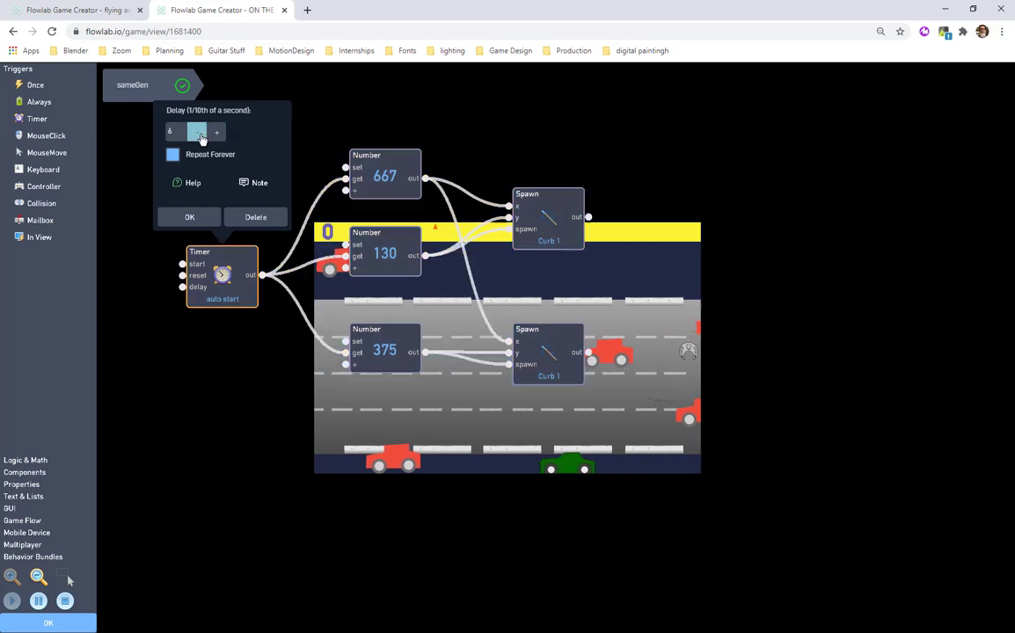
click(200, 133)
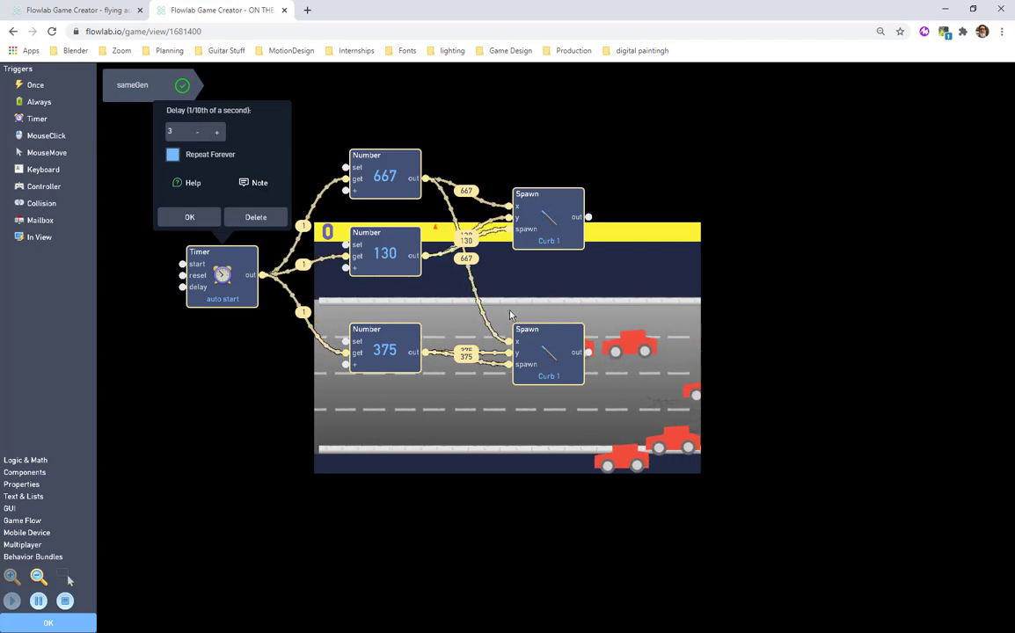
click(216, 137)
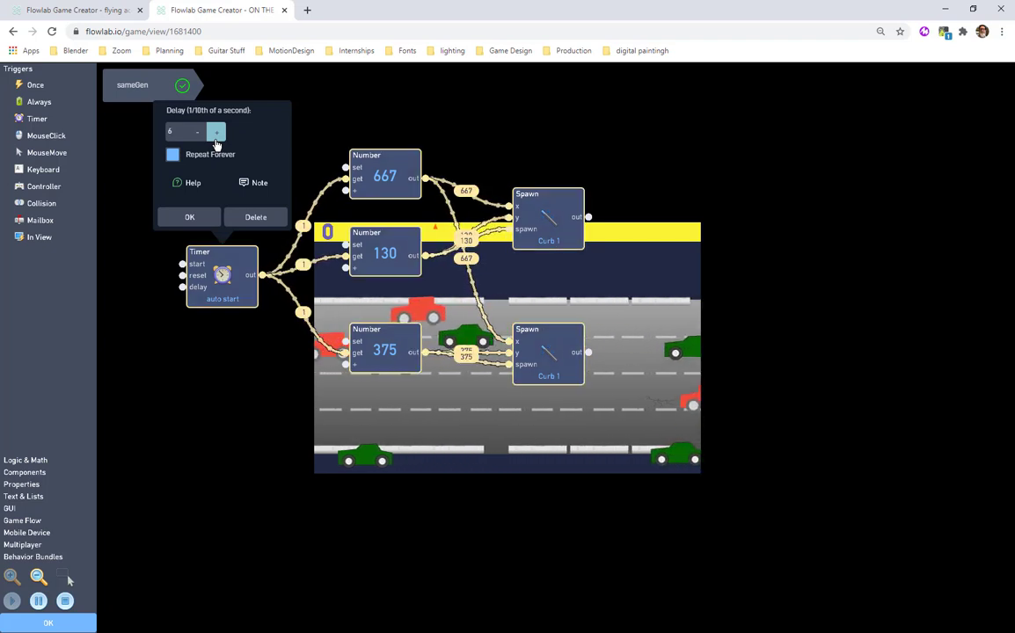
click(195, 136)
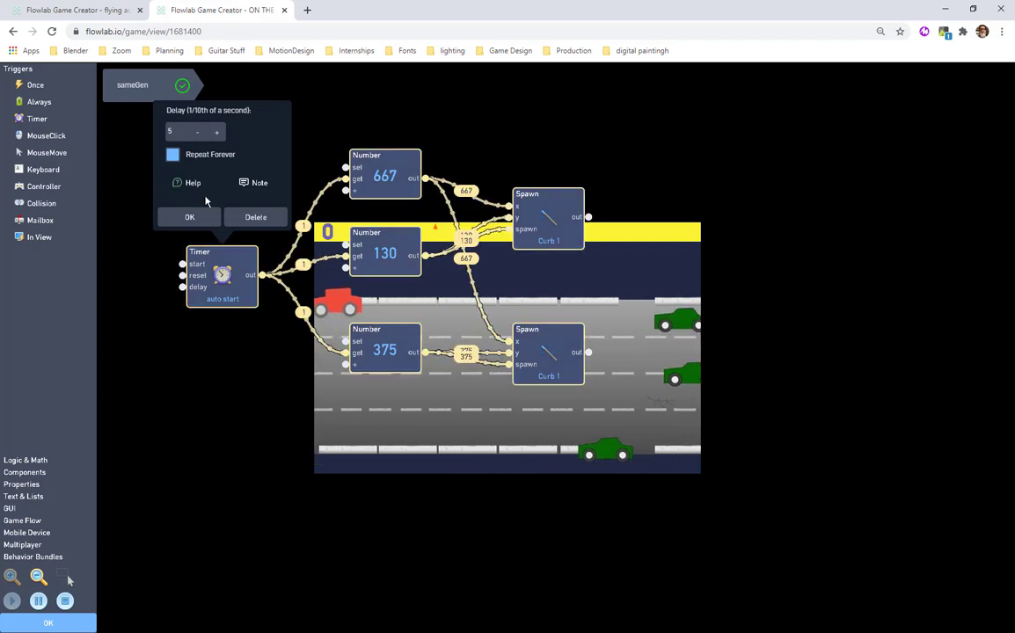
click(190, 217)
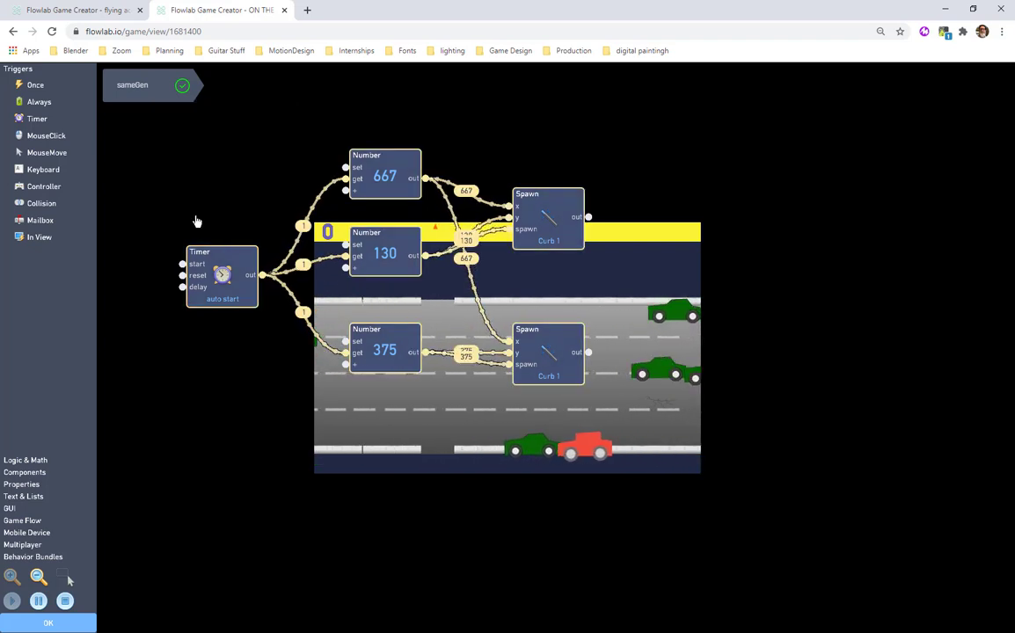